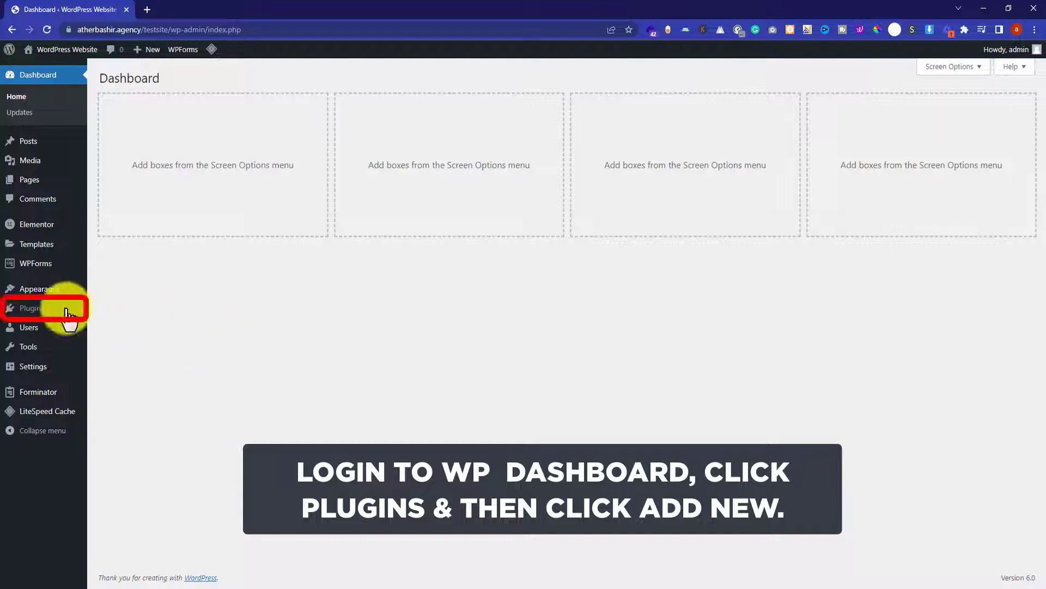
Step: Go to adding a new plugin and search the plugin directory for "youtube video gallery"
{"action": "mouse_move", "coordinate": [24, 308]}
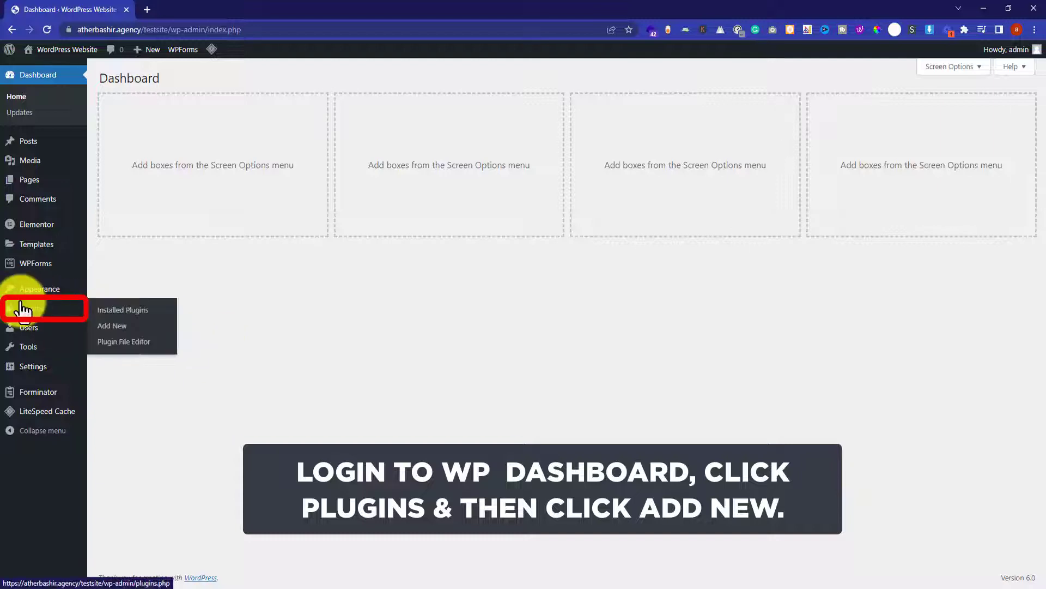
{"action": "left_click", "coordinate": [114, 325]}
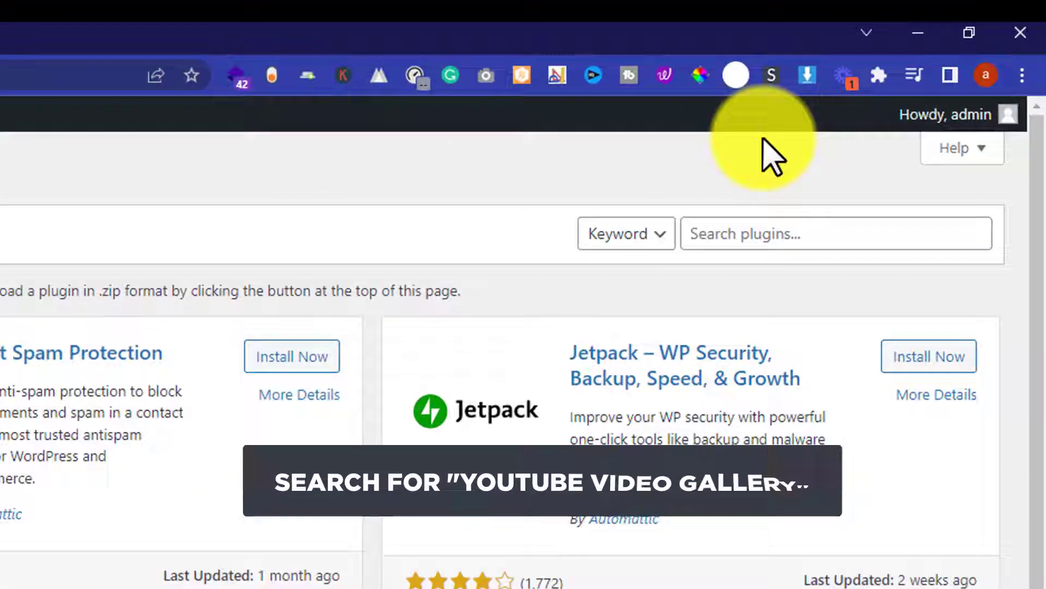
{"action": "left_click", "coordinate": [830, 195]}
{"action": "type", "text": "youtub"}
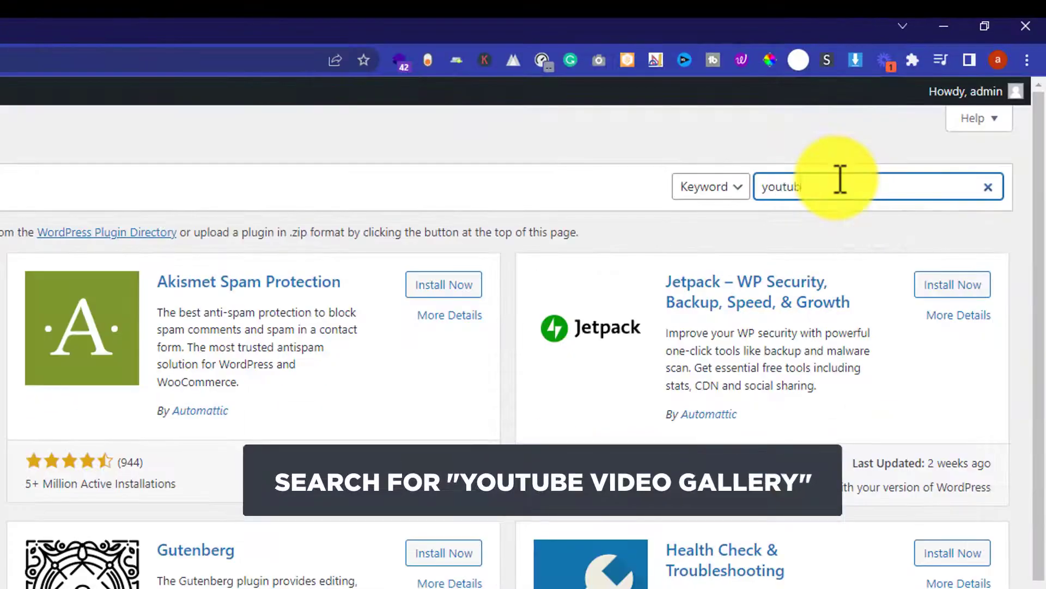
{"action": "type", "text": "e video gallery"}
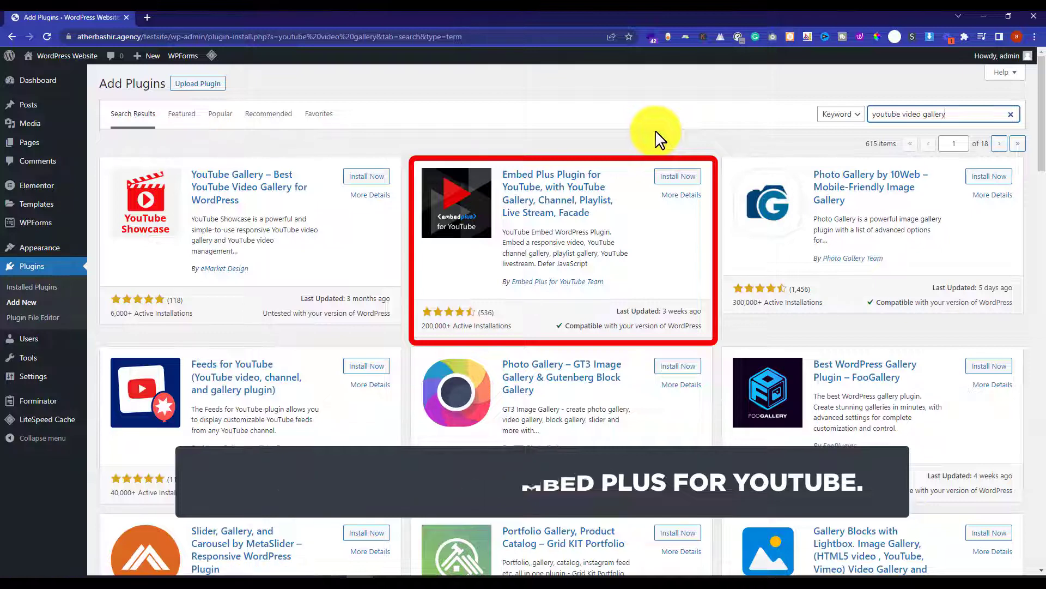
Step: Install and activate the Embed Plus Plugin for YouTube and open its YouTube Free settings
{"action": "left_click", "coordinate": [680, 176]}
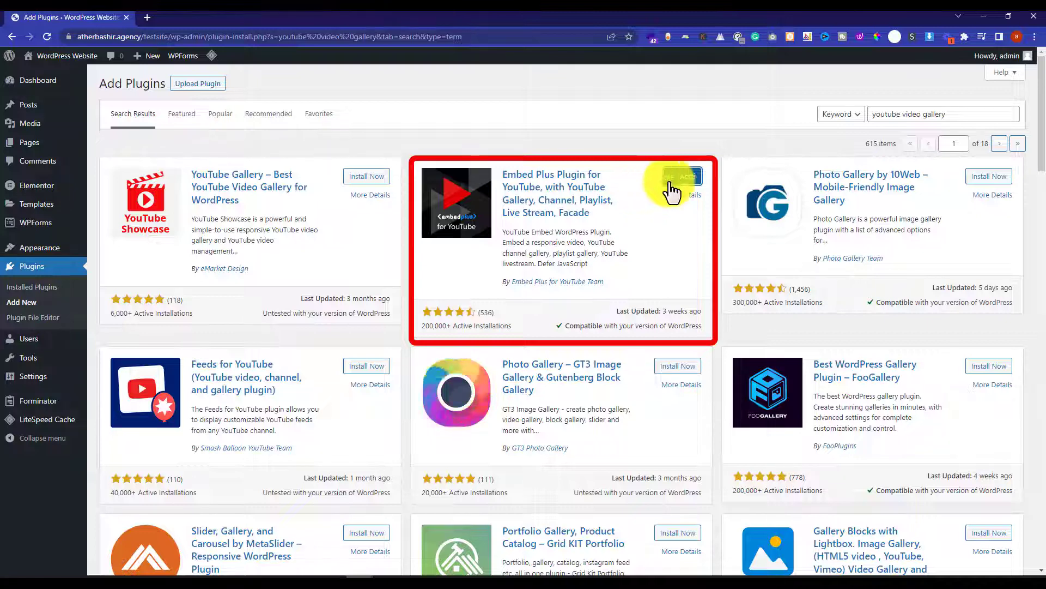
{"action": "left_click", "coordinate": [690, 176]}
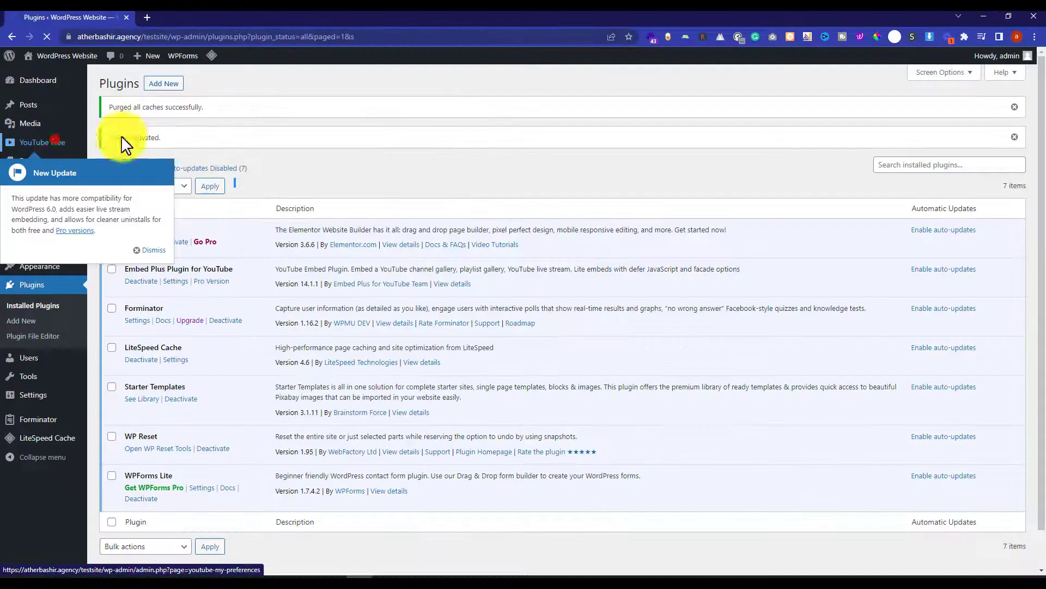
{"action": "left_click", "coordinate": [95, 218]}
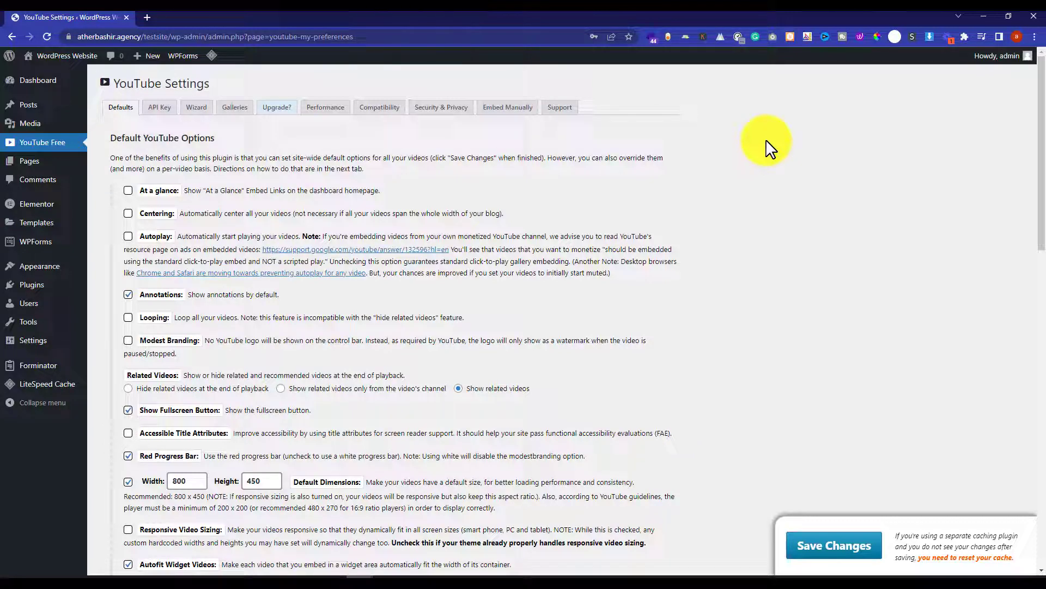
Step: Turn off the Red Progress Bar option in the default YouTube options
{"action": "scroll", "coordinate": [771, 147], "scroll_direction": "down", "scroll_amount": 4}
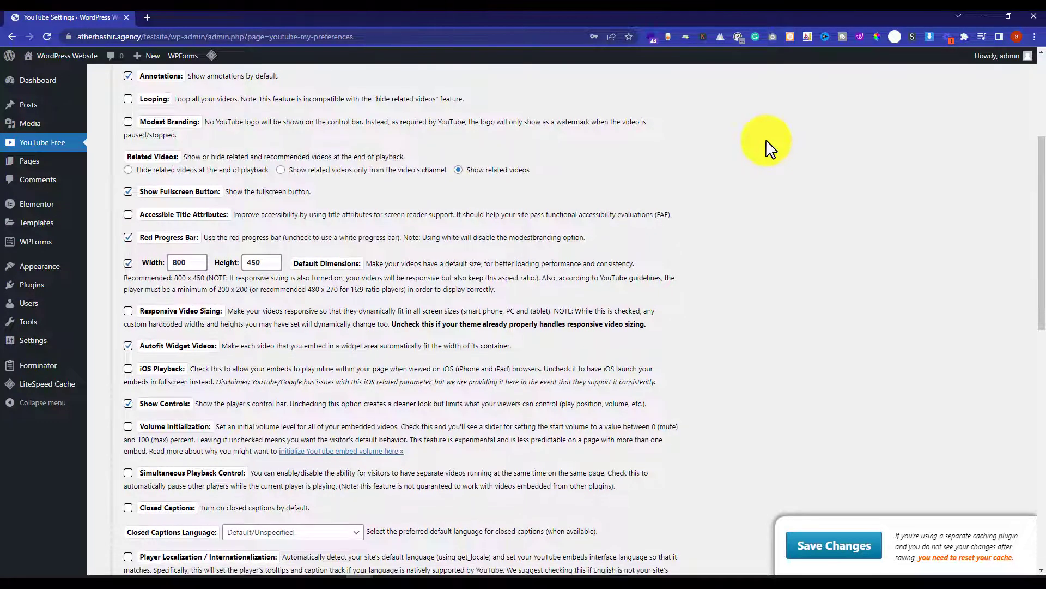
{"action": "scroll", "coordinate": [770, 147], "scroll_direction": "down", "scroll_amount": 1}
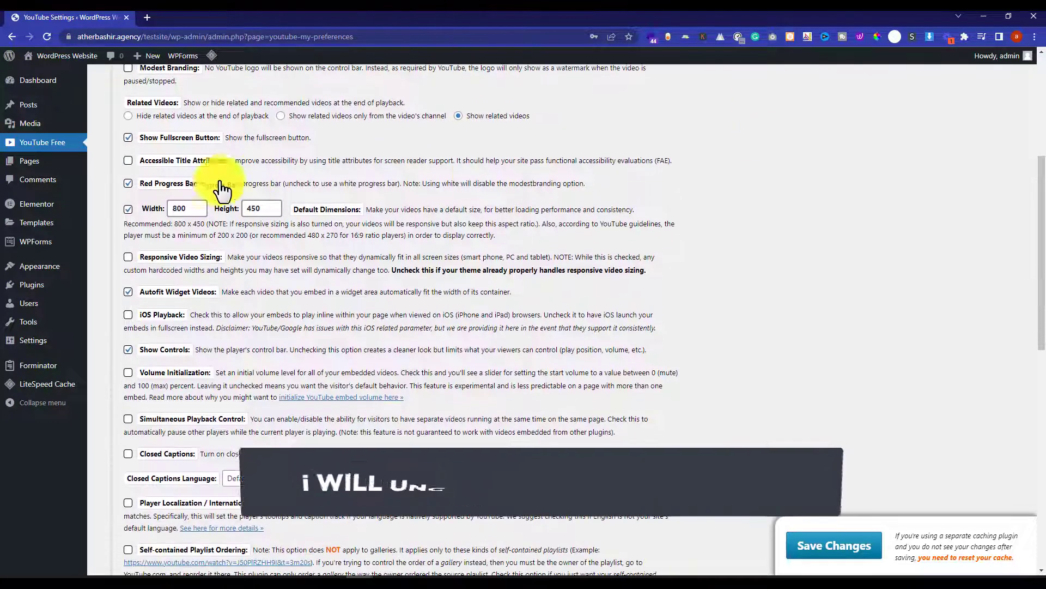
{"action": "left_click", "coordinate": [128, 183]}
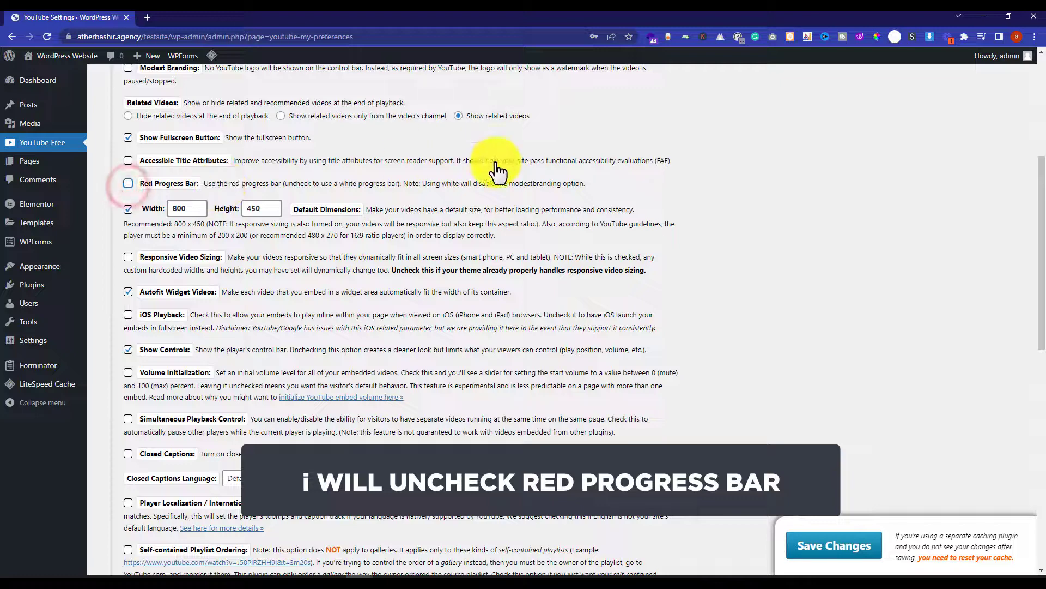
Step: Turn on Responsive Video Sizing and turn off Autofit Widget Videos in the default YouTube options
{"action": "scroll", "coordinate": [499, 173], "scroll_direction": "down", "scroll_amount": 1}
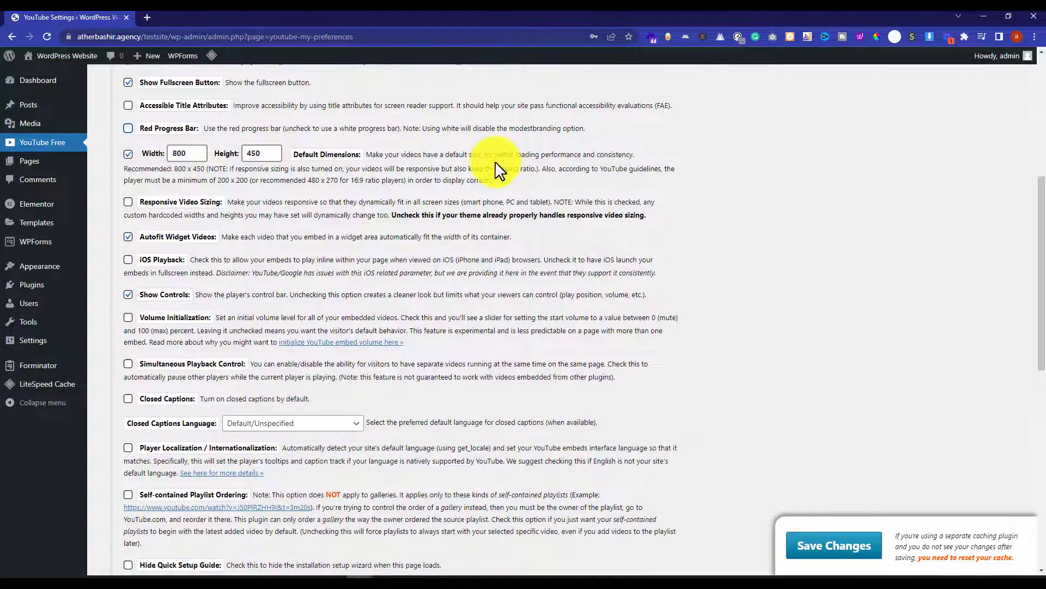
{"action": "scroll", "coordinate": [504, 177], "scroll_direction": "down", "scroll_amount": 1}
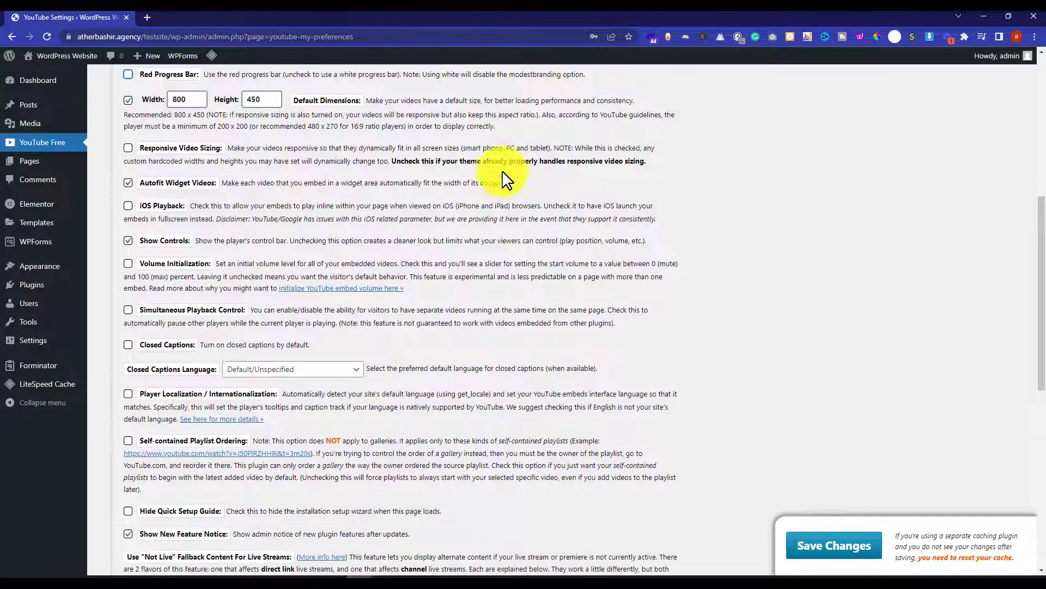
{"action": "left_click", "coordinate": [127, 149]}
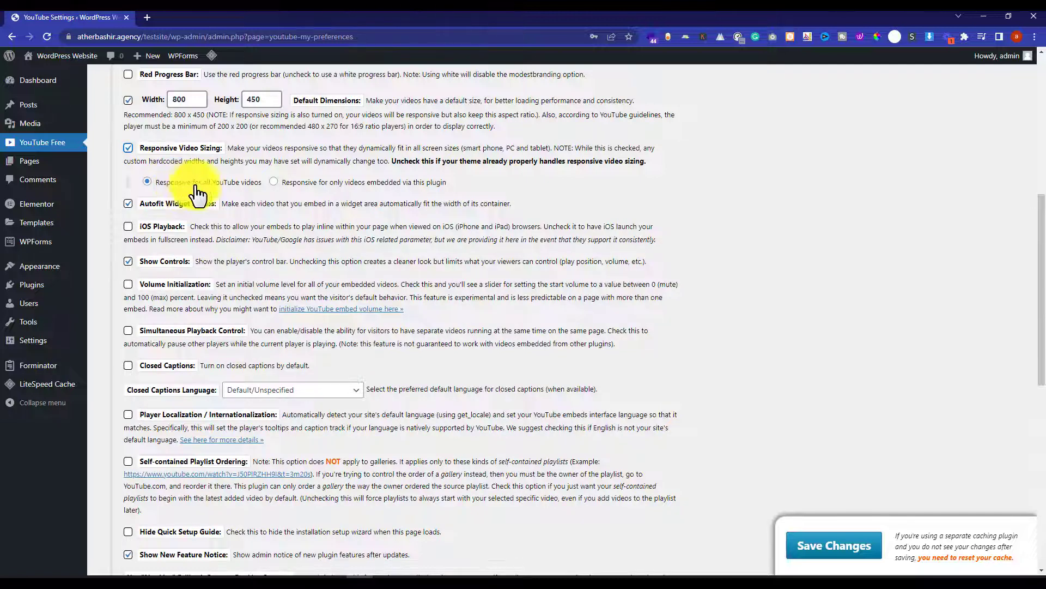
{"action": "scroll", "coordinate": [229, 191], "scroll_direction": "down", "scroll_amount": 1}
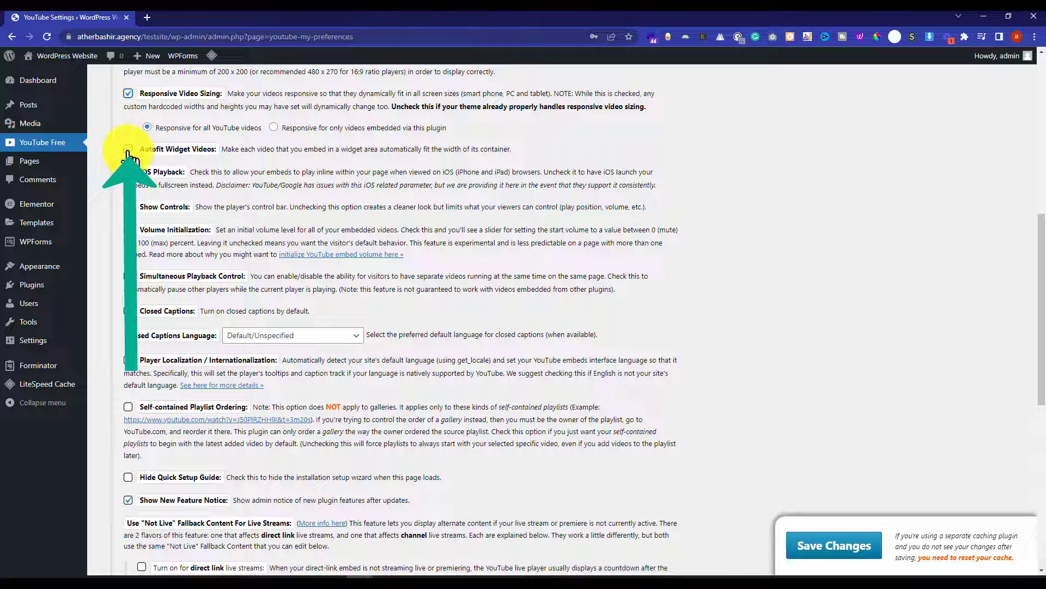
{"action": "left_click", "coordinate": [128, 151]}
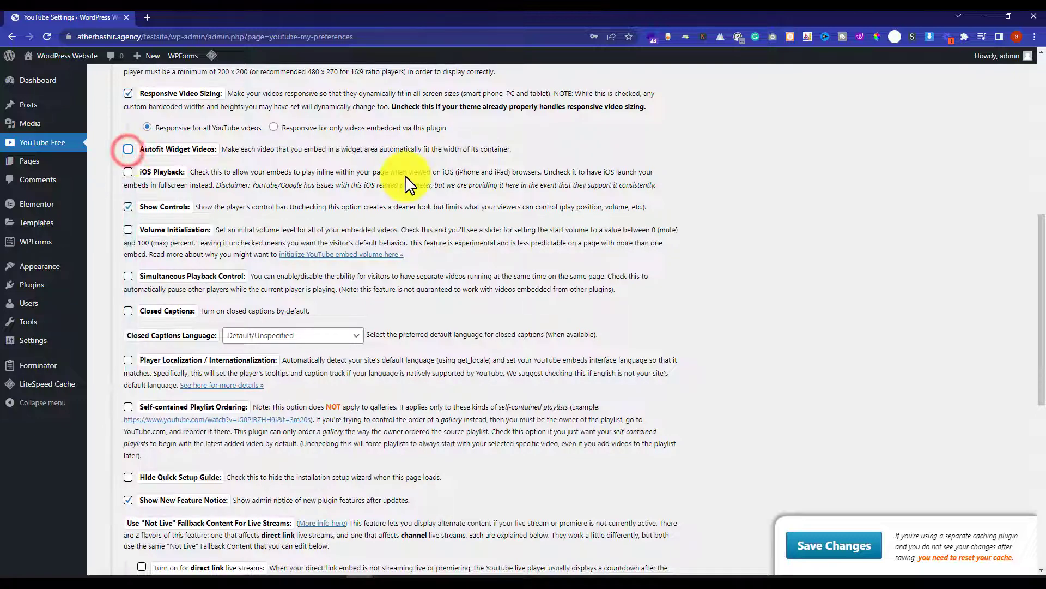
Step: Turn on Volume Initialization for embedded videos and save the default YouTube settings
{"action": "scroll", "coordinate": [406, 177], "scroll_direction": "down", "scroll_amount": 1}
{"action": "scroll", "coordinate": [408, 182], "scroll_direction": "down", "scroll_amount": 2}
{"action": "scroll", "coordinate": [409, 182], "scroll_direction": "up", "scroll_amount": 1}
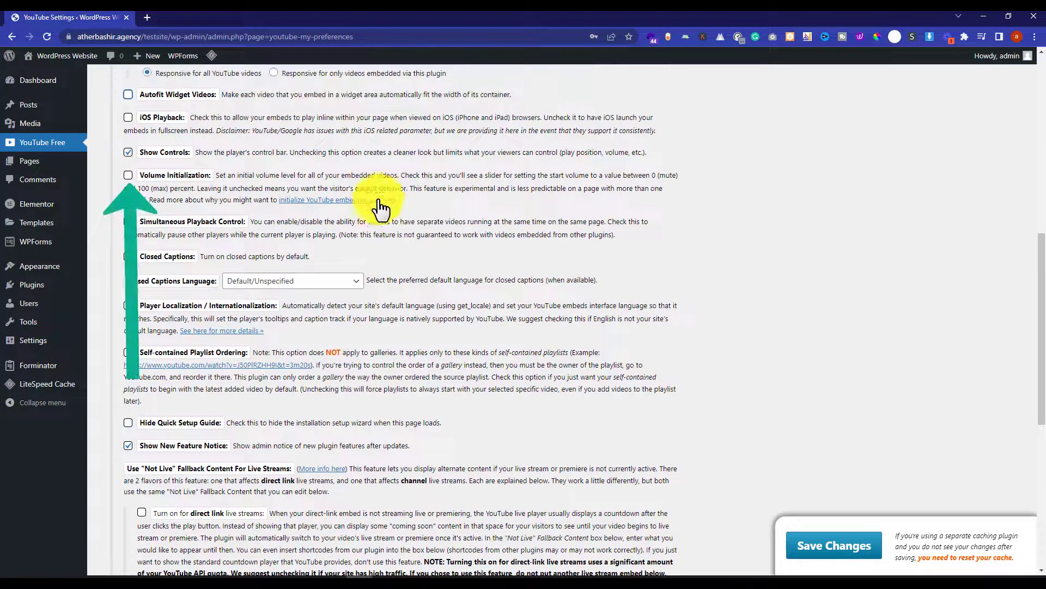
{"action": "left_click", "coordinate": [128, 175]}
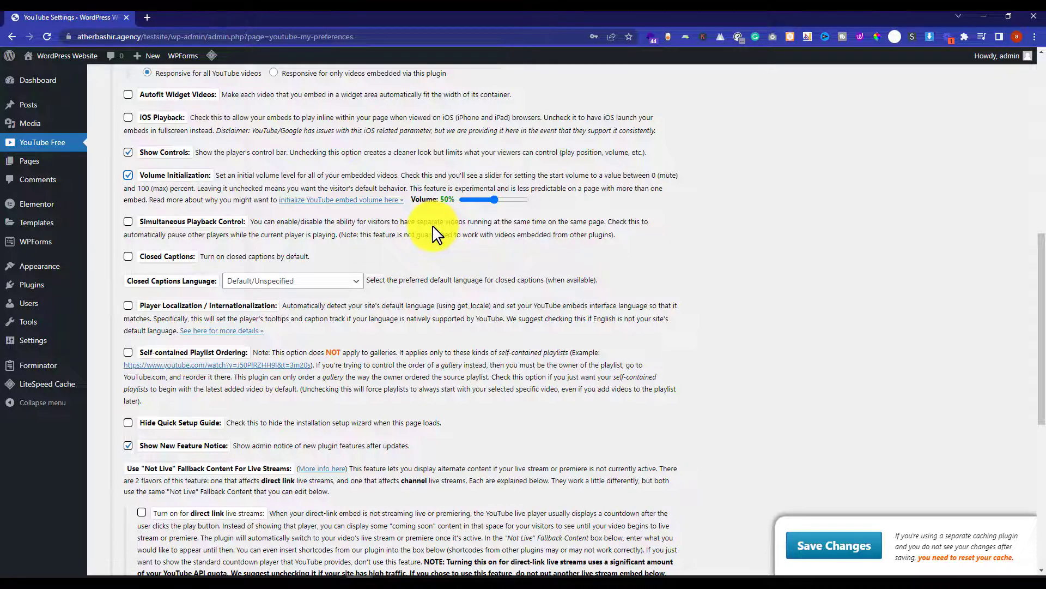
{"action": "scroll", "coordinate": [436, 234], "scroll_direction": "down", "scroll_amount": 3}
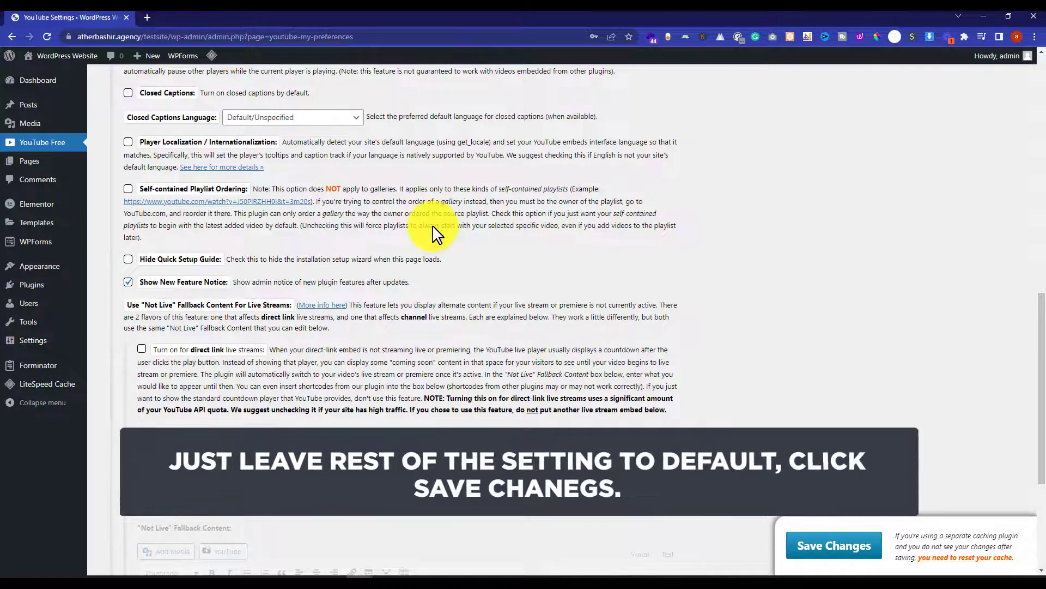
{"action": "scroll", "coordinate": [436, 235], "scroll_direction": "down", "scroll_amount": 2}
{"action": "left_click", "coordinate": [834, 545]}
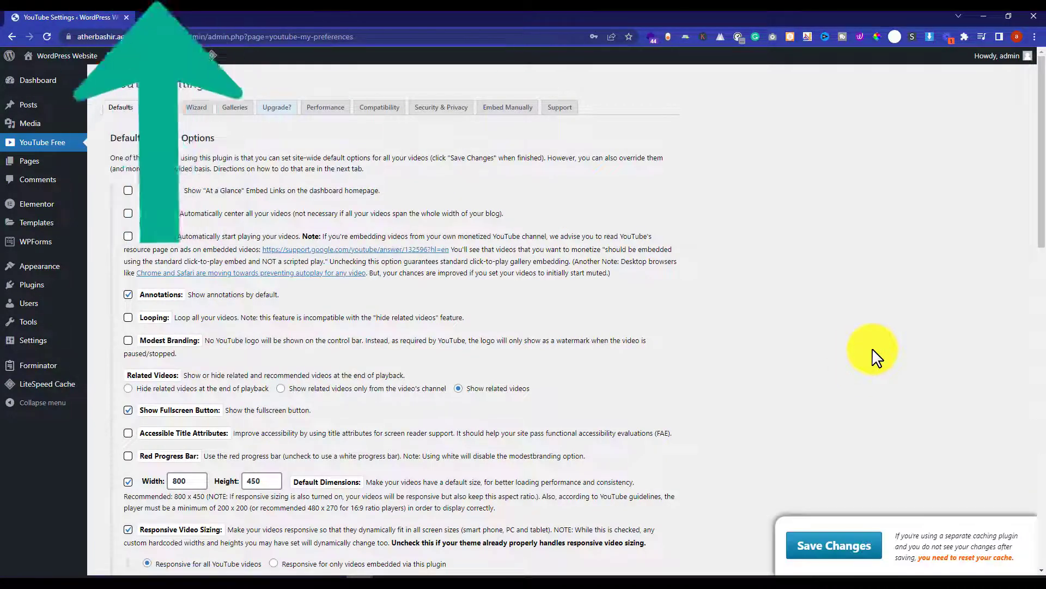
Step: From the plugin's API key settings, open the API key creation guide and follow its link to the Google Cloud API Library
{"action": "left_click", "coordinate": [160, 108]}
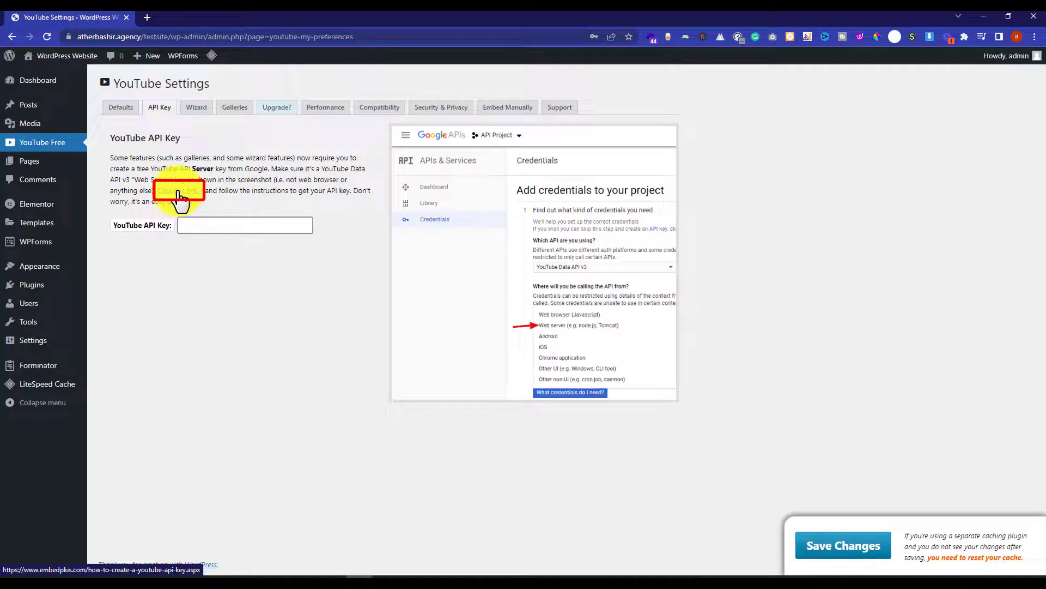
{"action": "left_click", "coordinate": [333, 356]}
{"action": "left_click", "coordinate": [208, 18]}
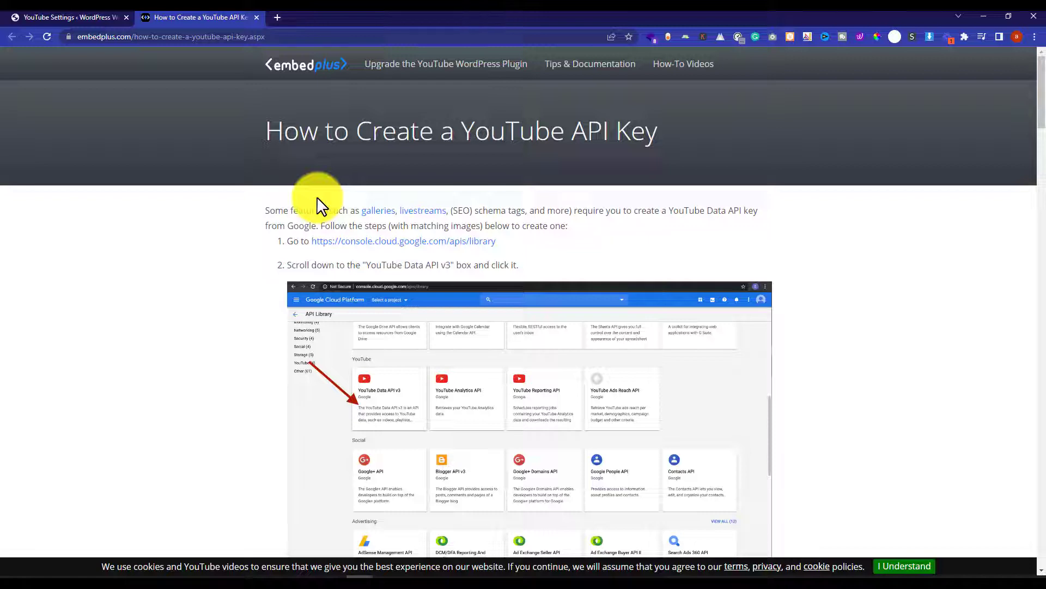
{"action": "left_click", "coordinate": [380, 241]}
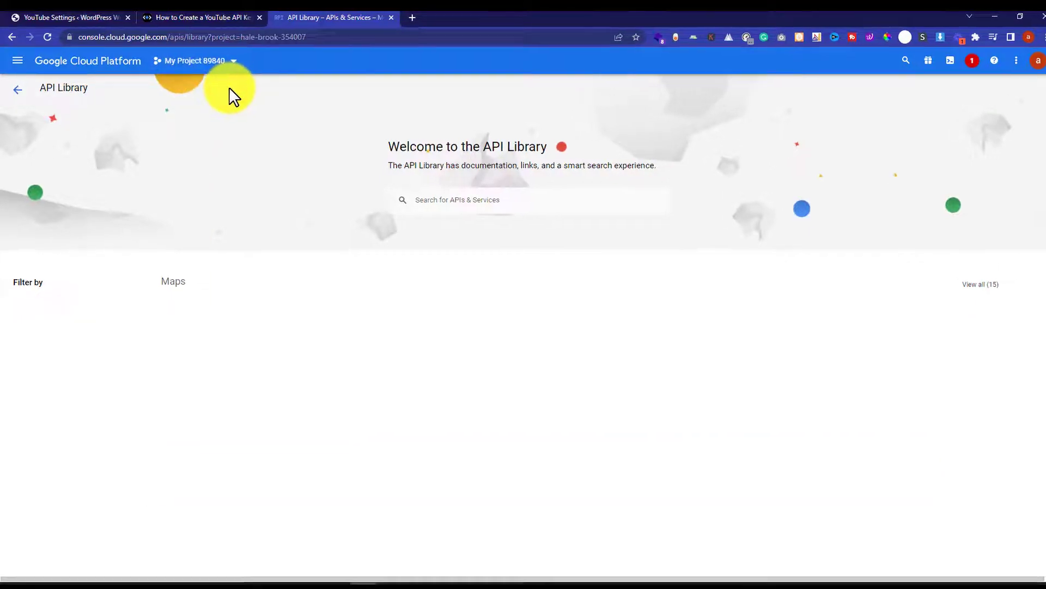
Step: Create a new Google Cloud project named "Youtube Api"
{"action": "left_click", "coordinate": [231, 62]}
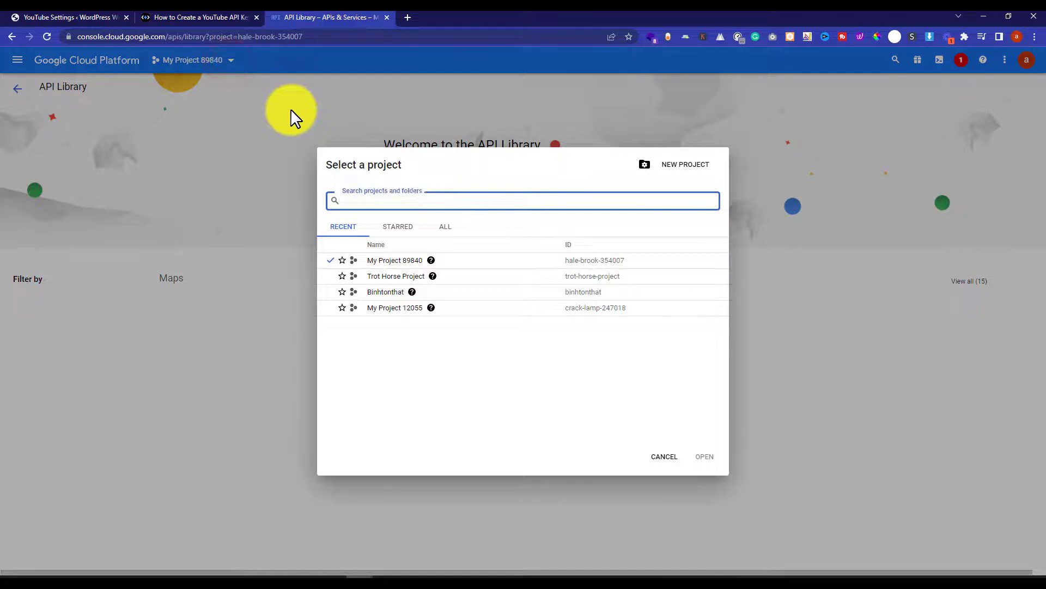
{"action": "left_click", "coordinate": [693, 172]}
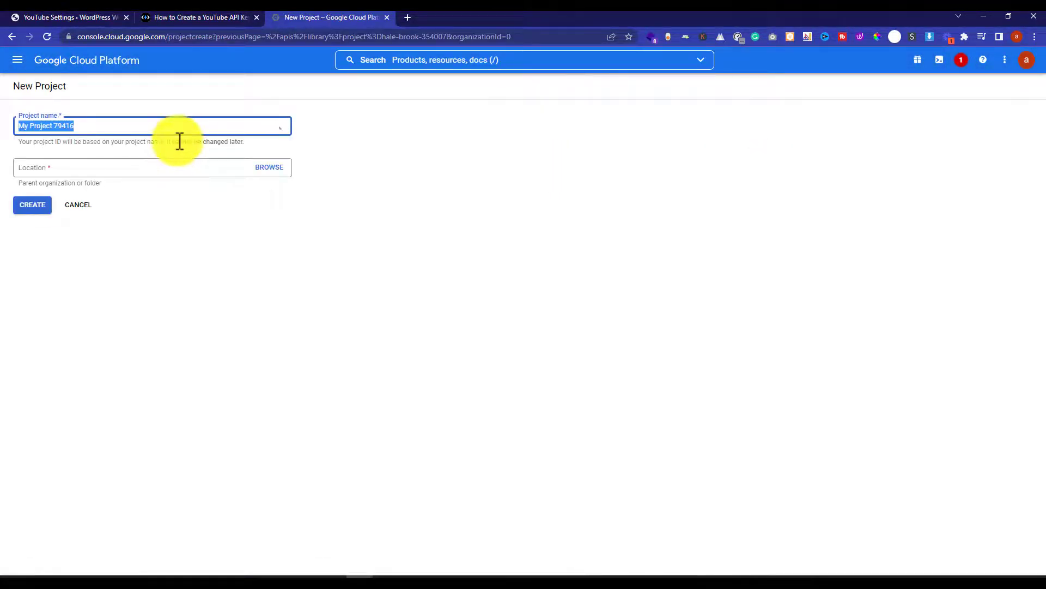
{"action": "type", "text": "You"}
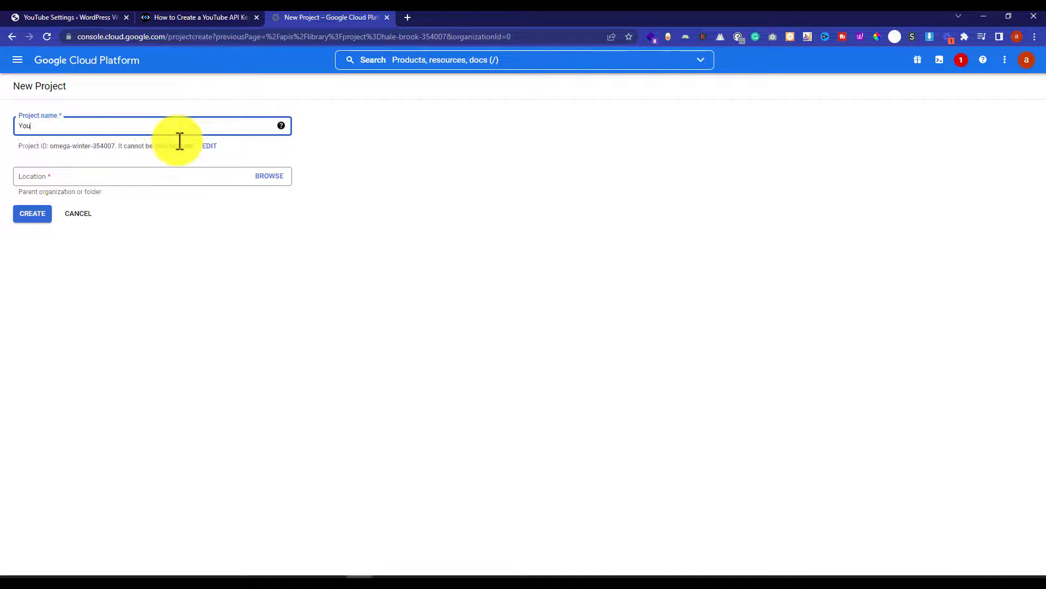
{"action": "type", "text": "tube Api"}
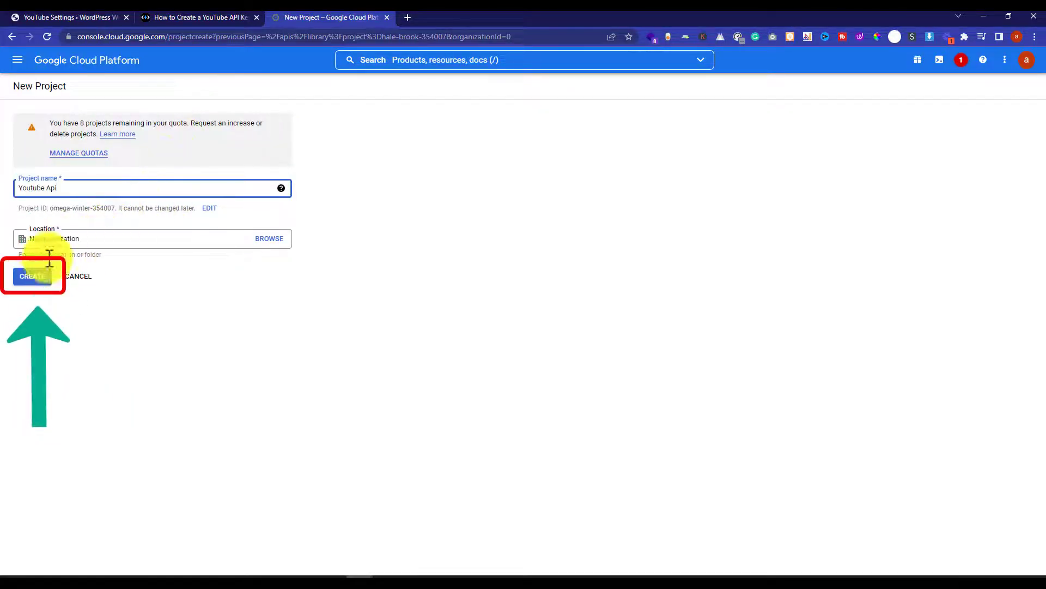
{"action": "left_click", "coordinate": [30, 276]}
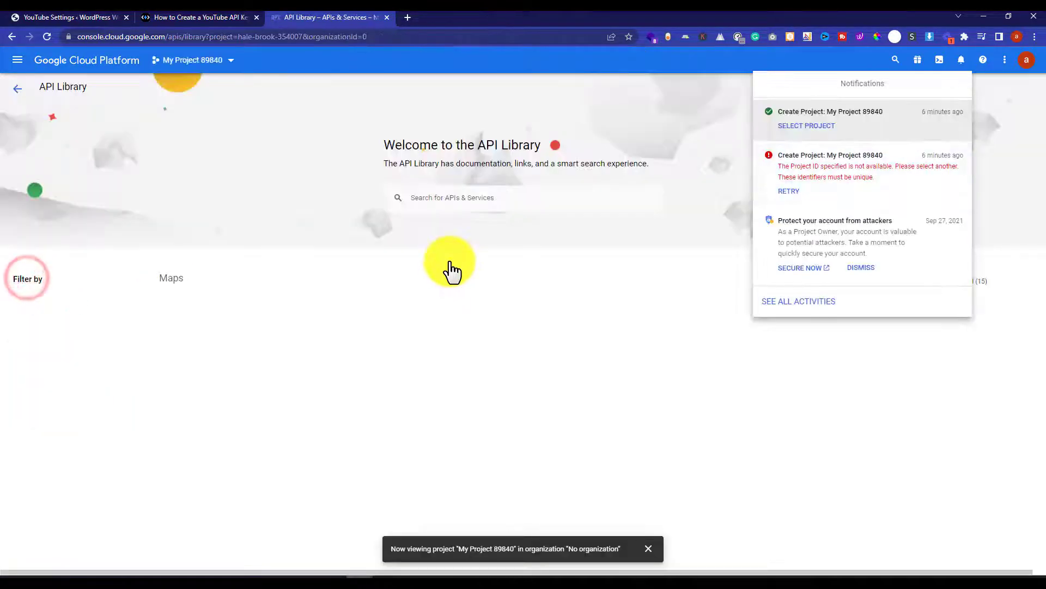
Step: Switch the Google Cloud console to the newly created Youtube Api project
{"action": "left_click", "coordinate": [818, 153]}
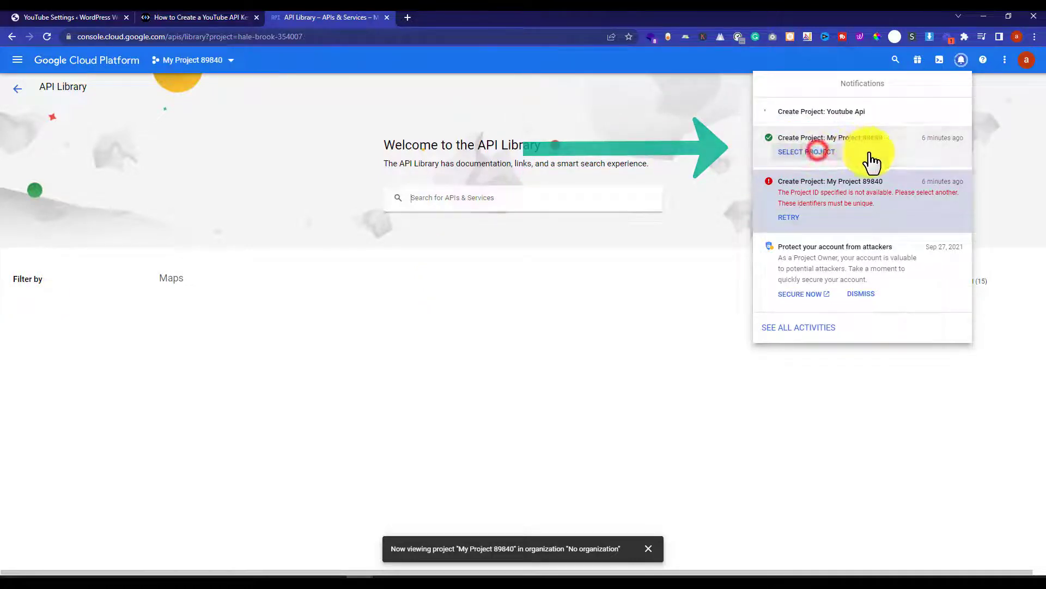
{"action": "left_click", "coordinate": [799, 148]}
{"action": "left_click", "coordinate": [870, 164]}
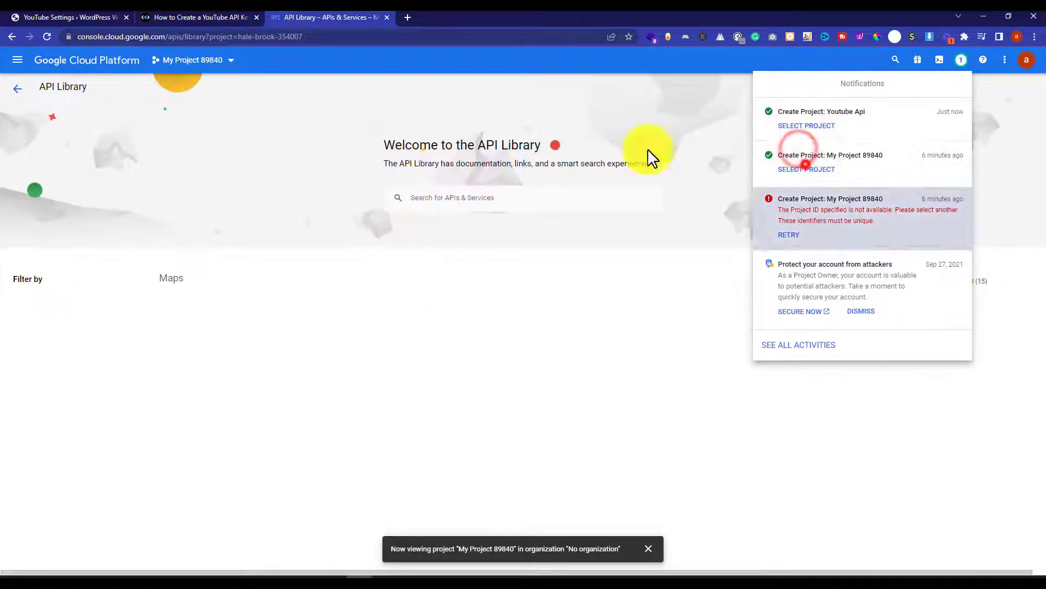
{"action": "left_click", "coordinate": [806, 165]}
{"action": "left_click", "coordinate": [807, 122]}
{"action": "left_click", "coordinate": [610, 236]}
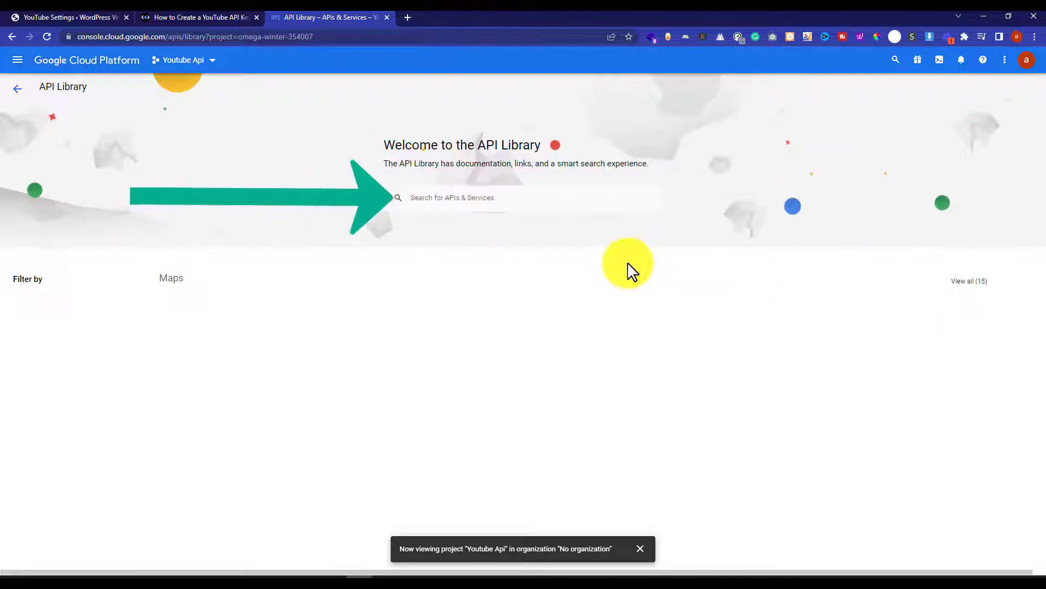
Step: Search the API Library for "youtube" and enable the YouTube Data API v3 for the project
{"action": "left_click", "coordinate": [539, 201]}
{"action": "type", "text": "youtube"}
{"action": "key", "text": "Return"}
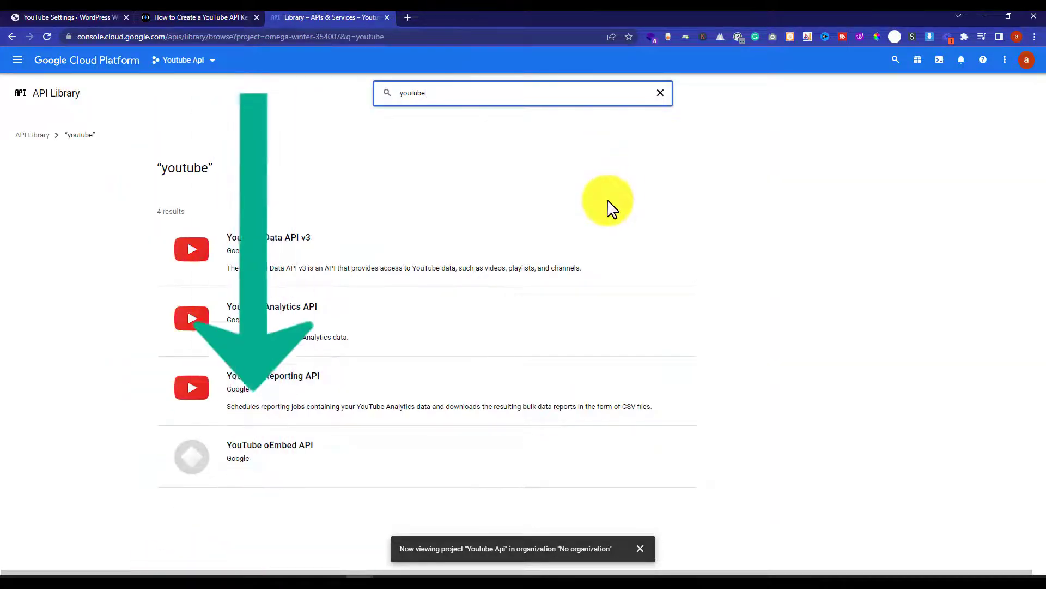
{"action": "left_click", "coordinate": [324, 243]}
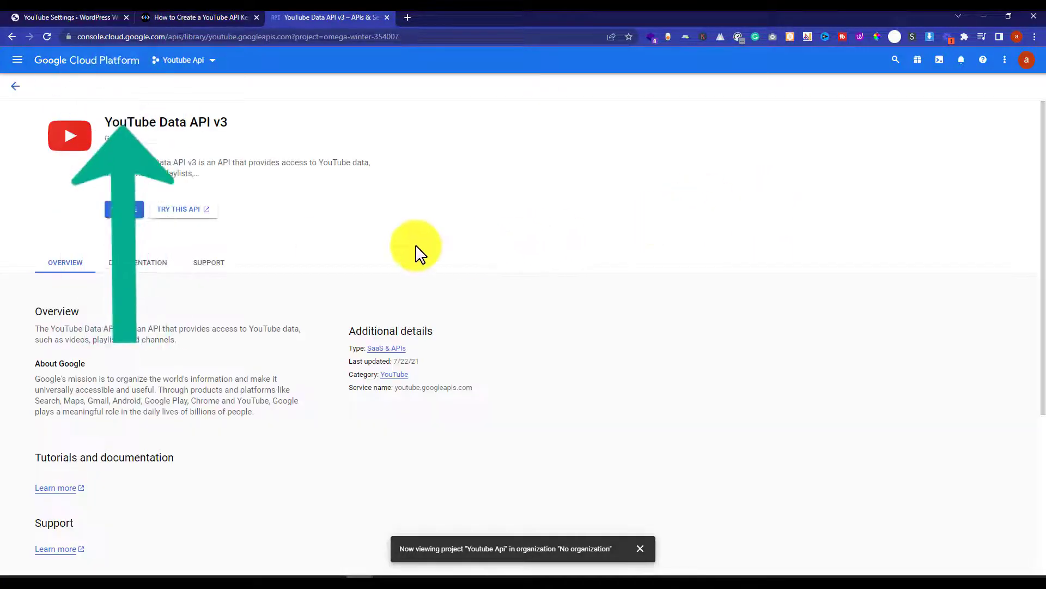
{"action": "left_click", "coordinate": [126, 210]}
{"action": "left_click", "coordinate": [615, 205]}
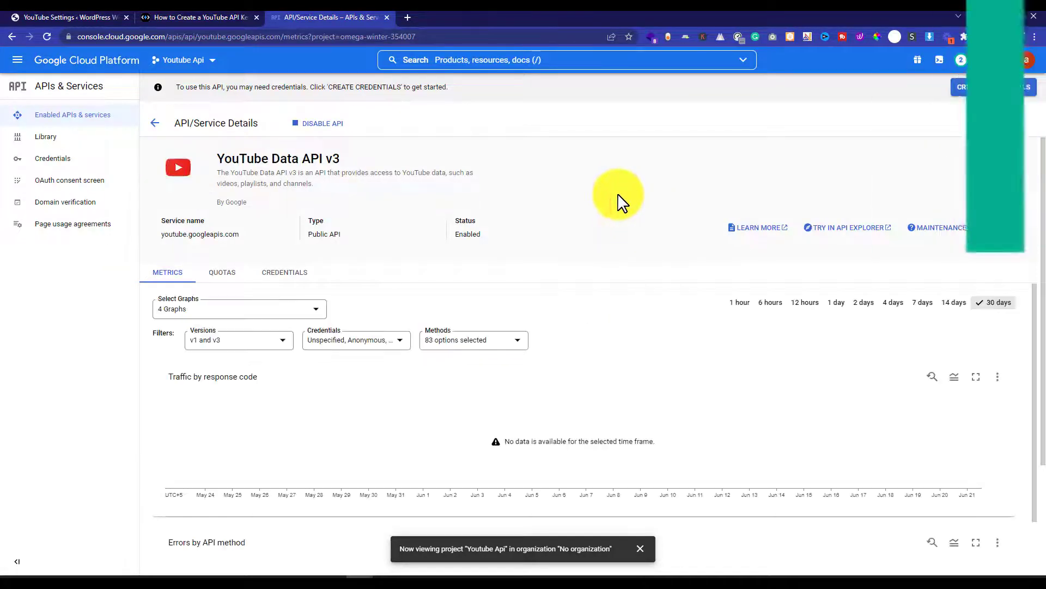
Step: Create an API key credential for the YouTube Data API v3 that accesses public data
{"action": "left_click", "coordinate": [996, 94]}
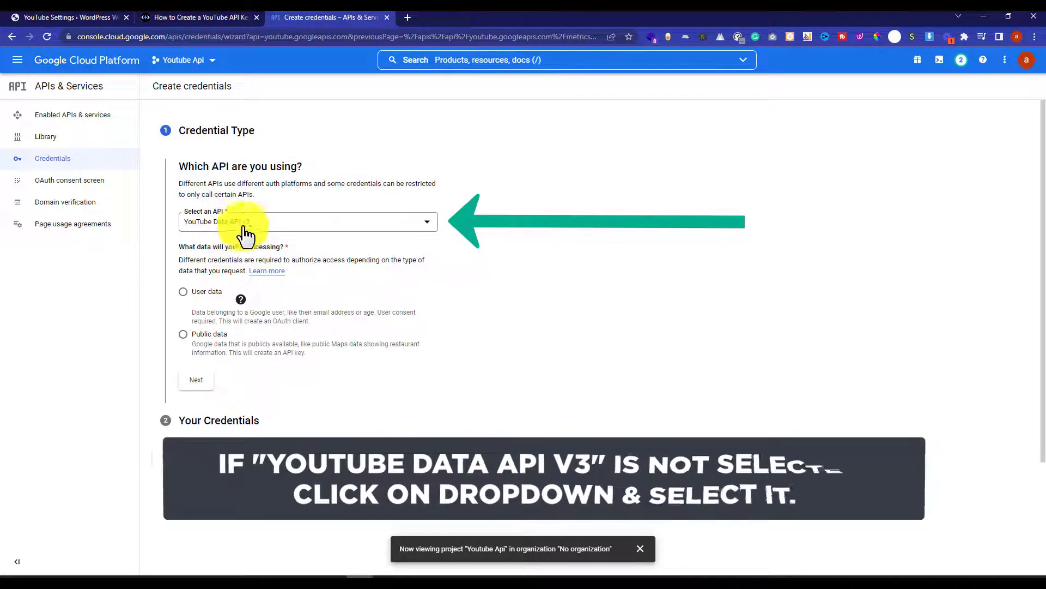
{"action": "left_click", "coordinate": [420, 224]}
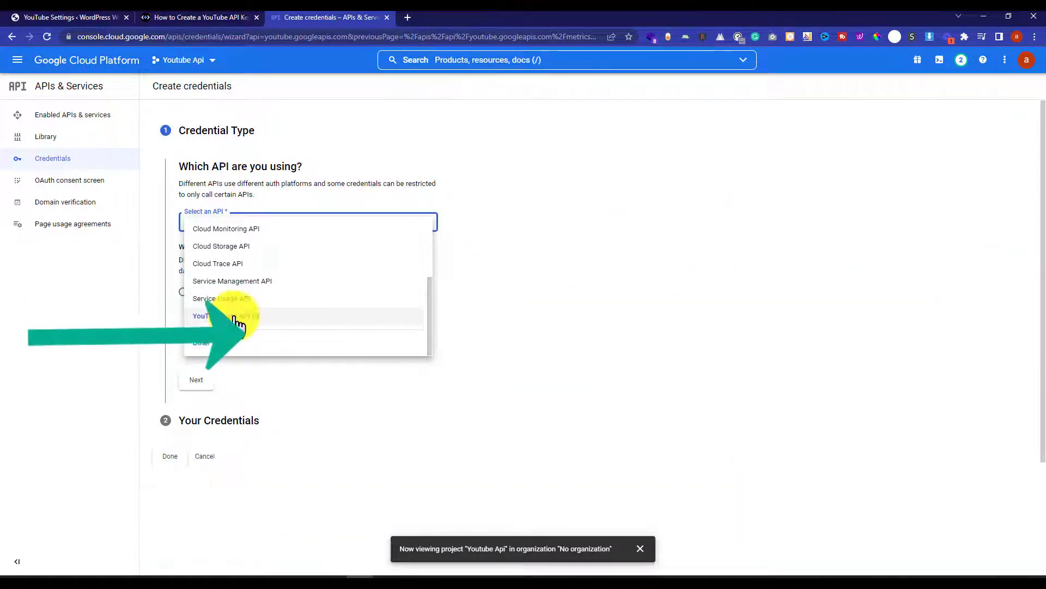
{"action": "left_click", "coordinate": [231, 318]}
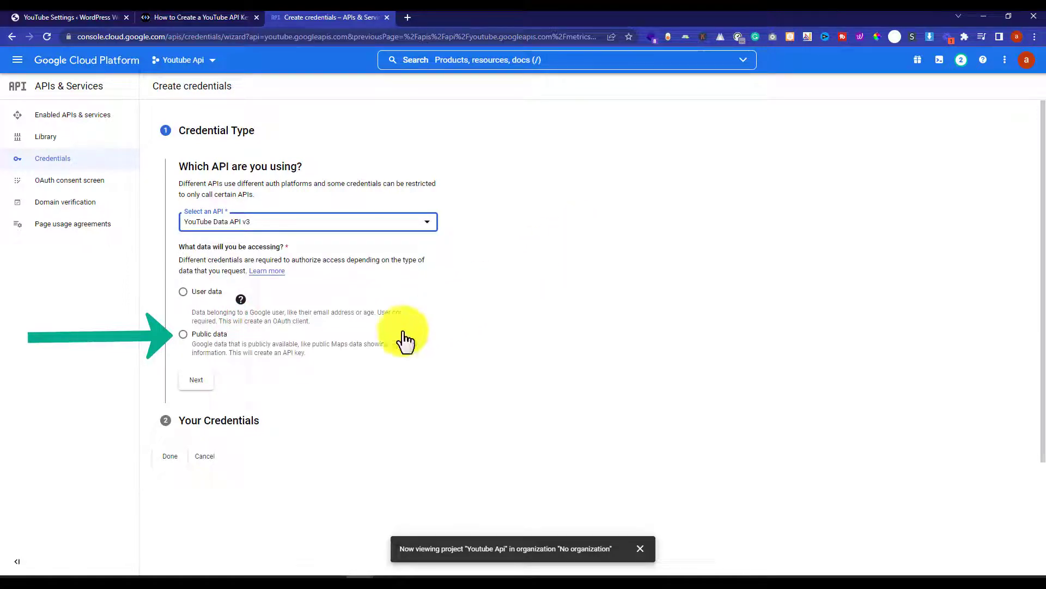
{"action": "left_click", "coordinate": [184, 335]}
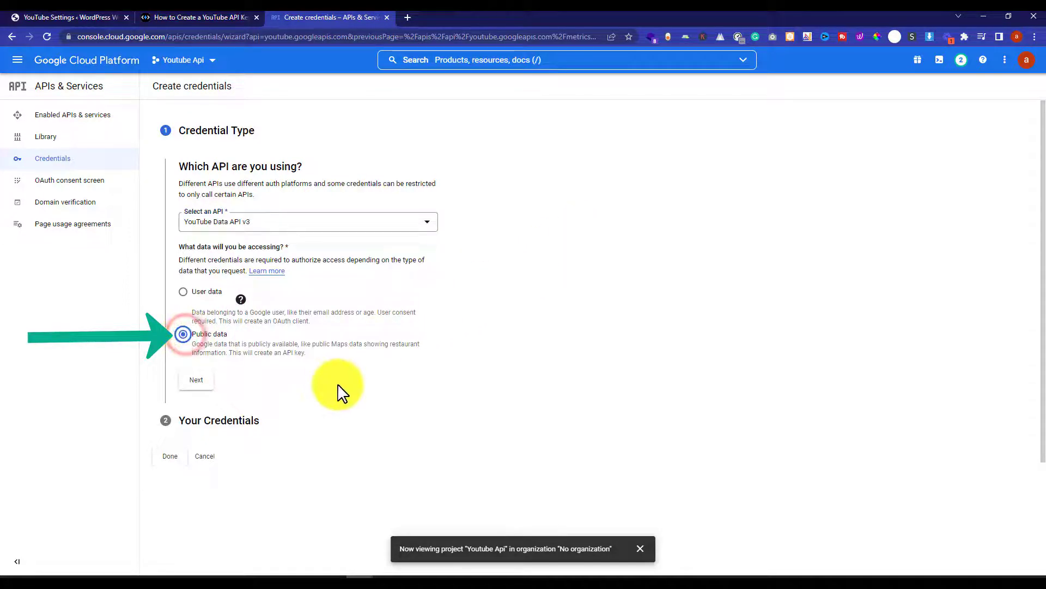
{"action": "left_click", "coordinate": [195, 384]}
{"action": "left_click", "coordinate": [701, 271]}
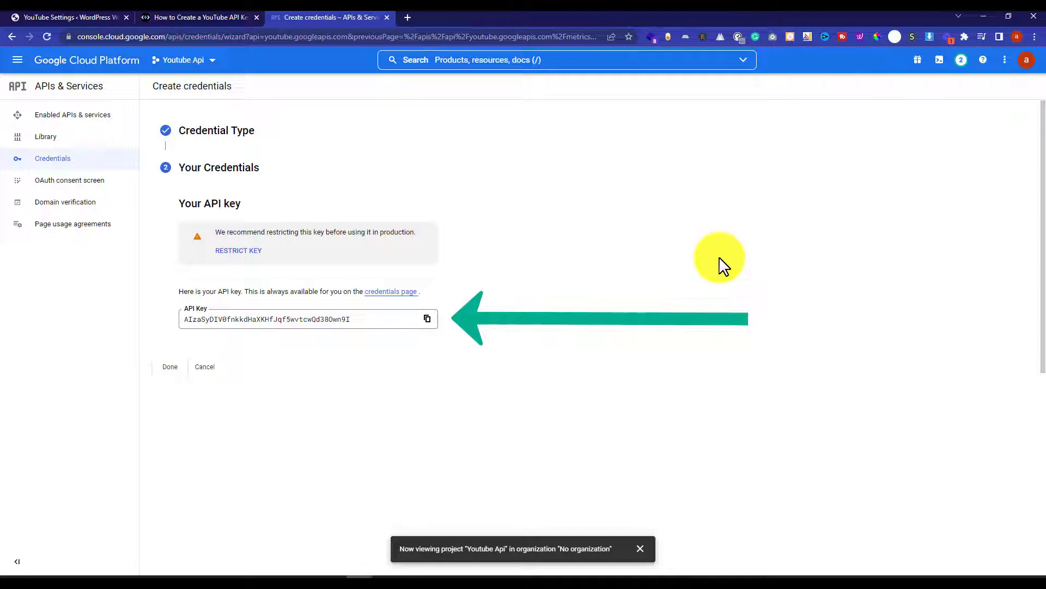
Step: Copy the generated API key into the YouTube API Key field of the WordPress plugin settings and save the changes
{"action": "left_click", "coordinate": [427, 321]}
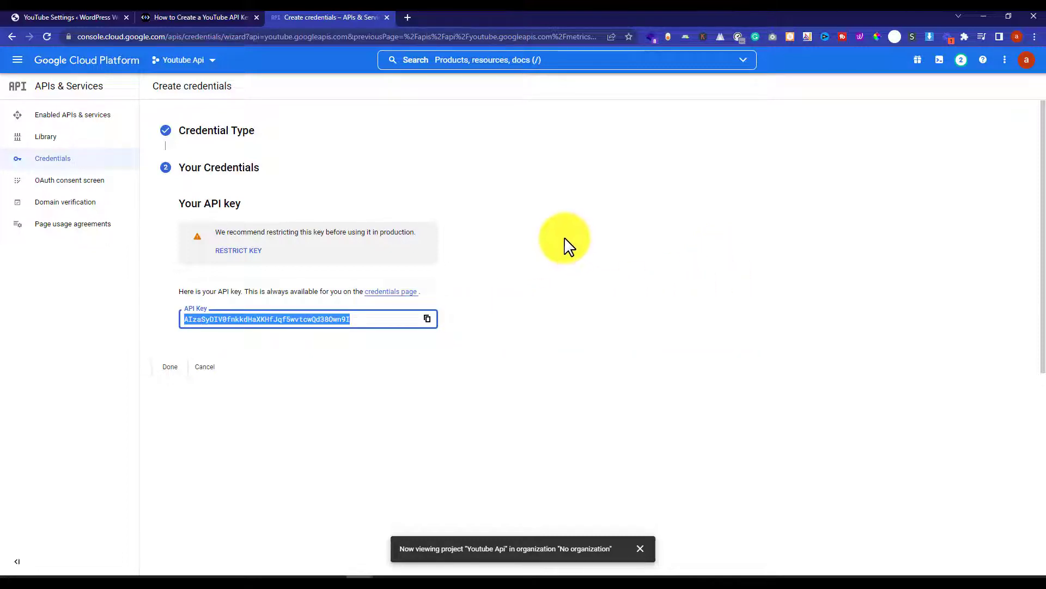
{"action": "left_click", "coordinate": [82, 15]}
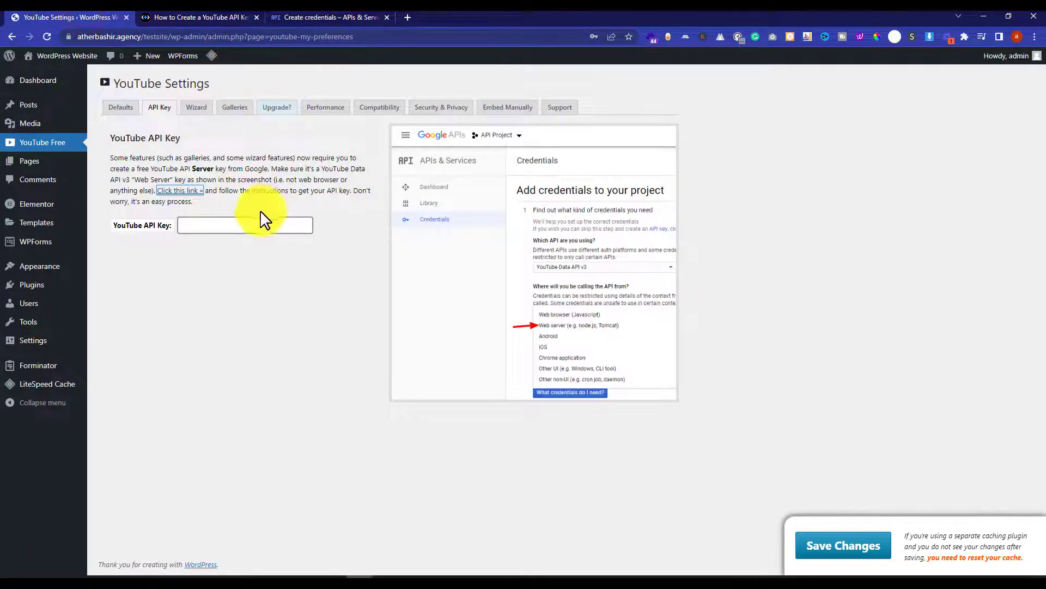
{"action": "left_click", "coordinate": [248, 225]}
{"action": "key", "text": "ctrl+v"}
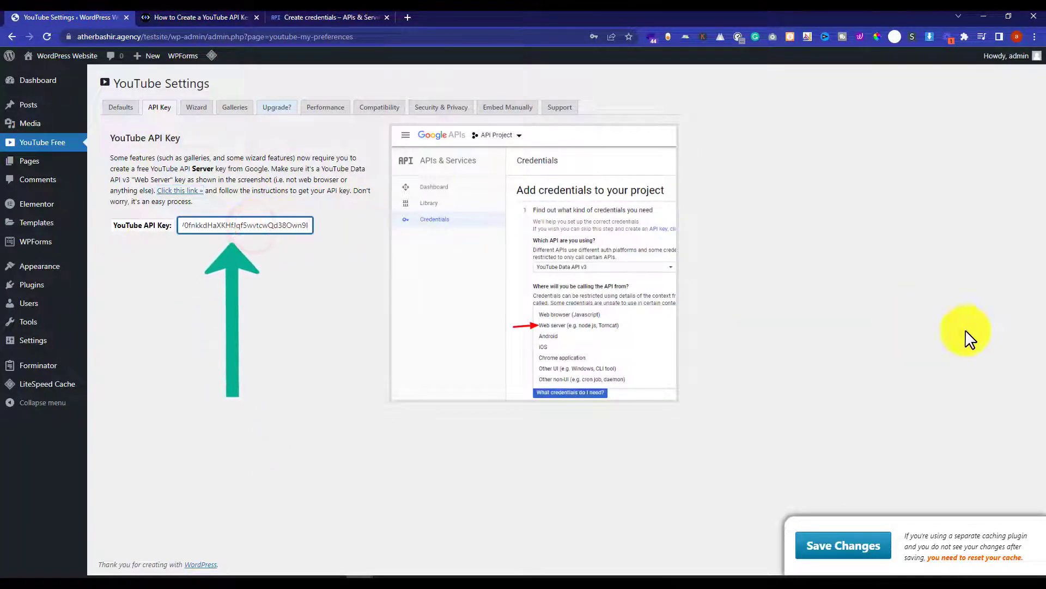
{"action": "left_click", "coordinate": [872, 545]}
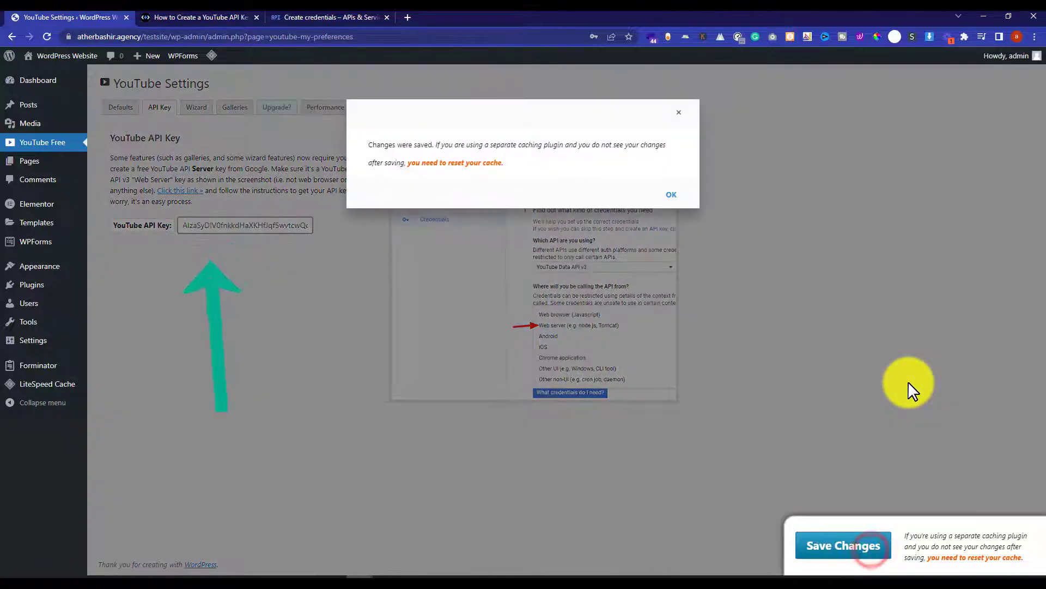
{"action": "left_click", "coordinate": [678, 197]}
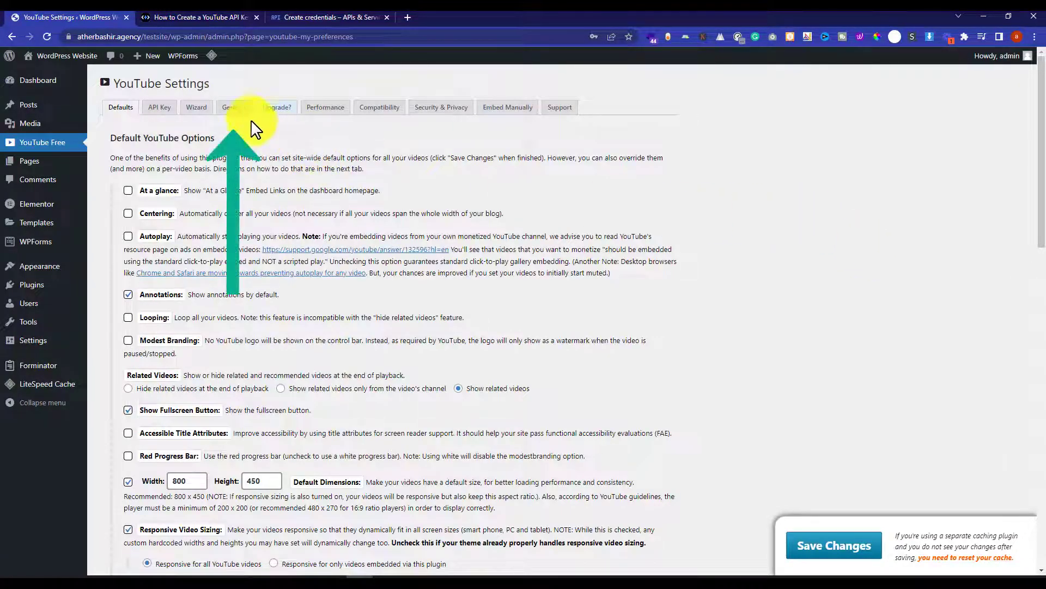
Step: In the plugin's gallery settings, set the page size to 10 with 3 columns and enable Custom Next/Previous Text
{"action": "left_click", "coordinate": [238, 108]}
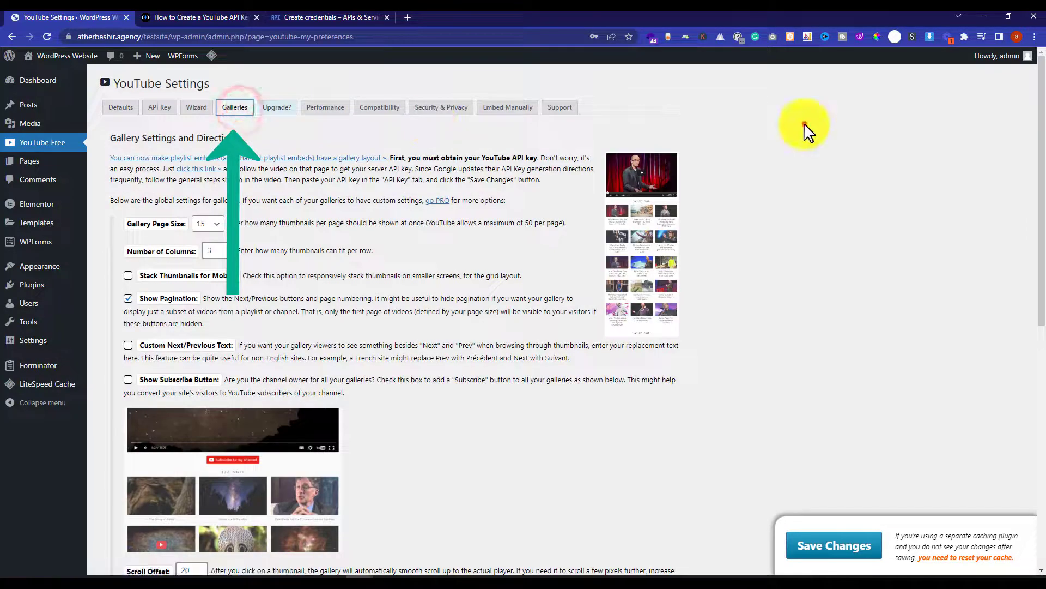
{"action": "left_click", "coordinate": [804, 123]}
{"action": "left_click", "coordinate": [210, 225]}
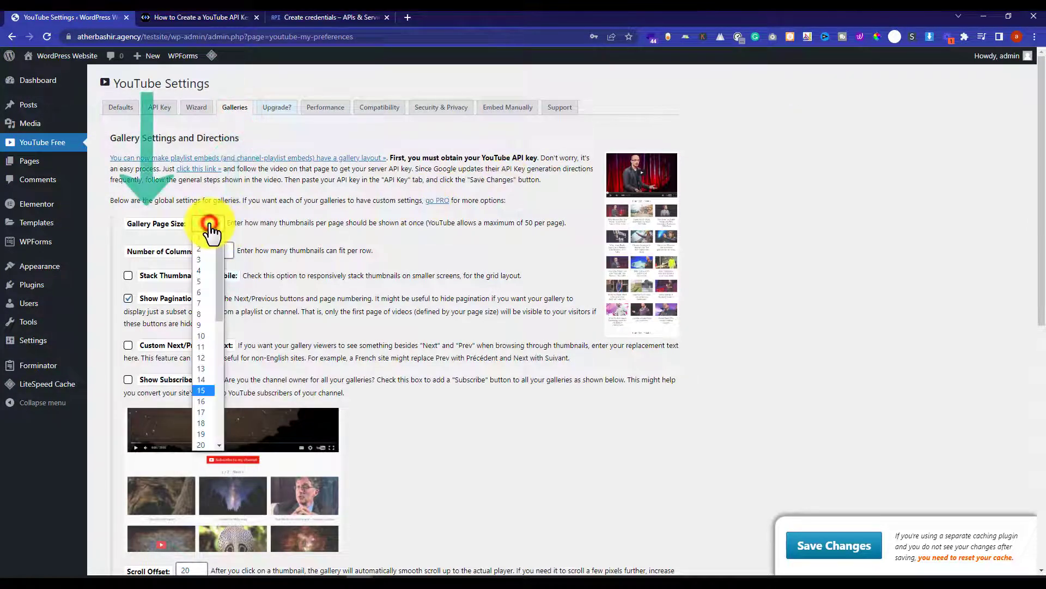
{"action": "left_click", "coordinate": [208, 339]}
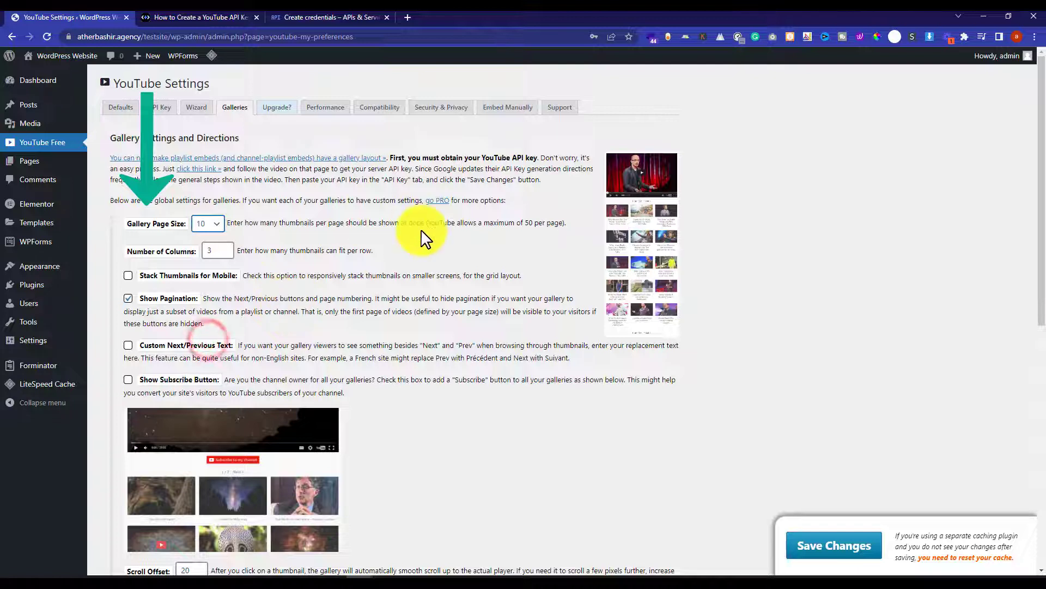
{"action": "left_click", "coordinate": [215, 250]}
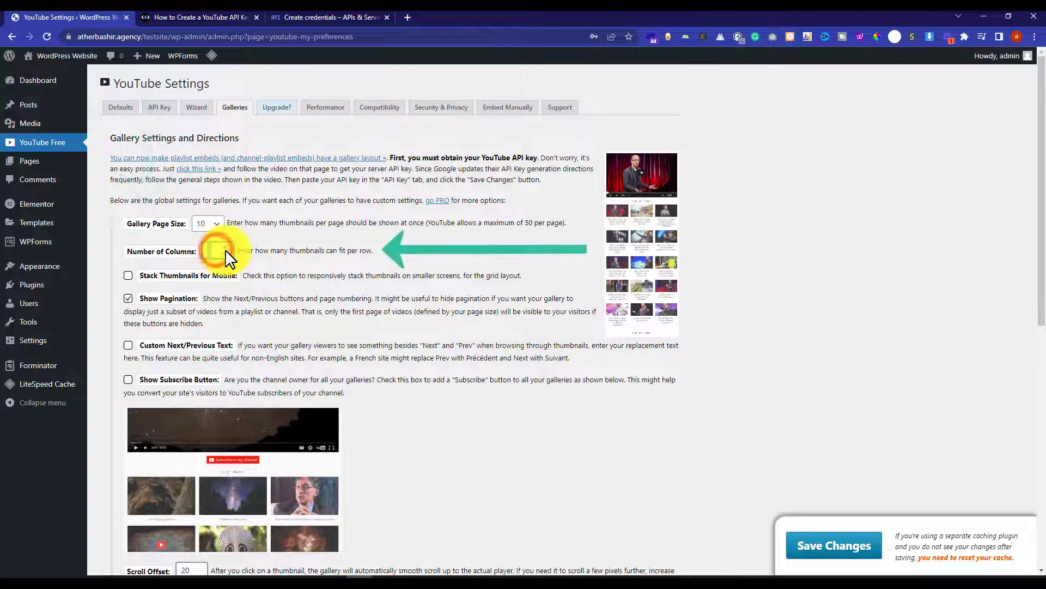
{"action": "left_click", "coordinate": [224, 254]}
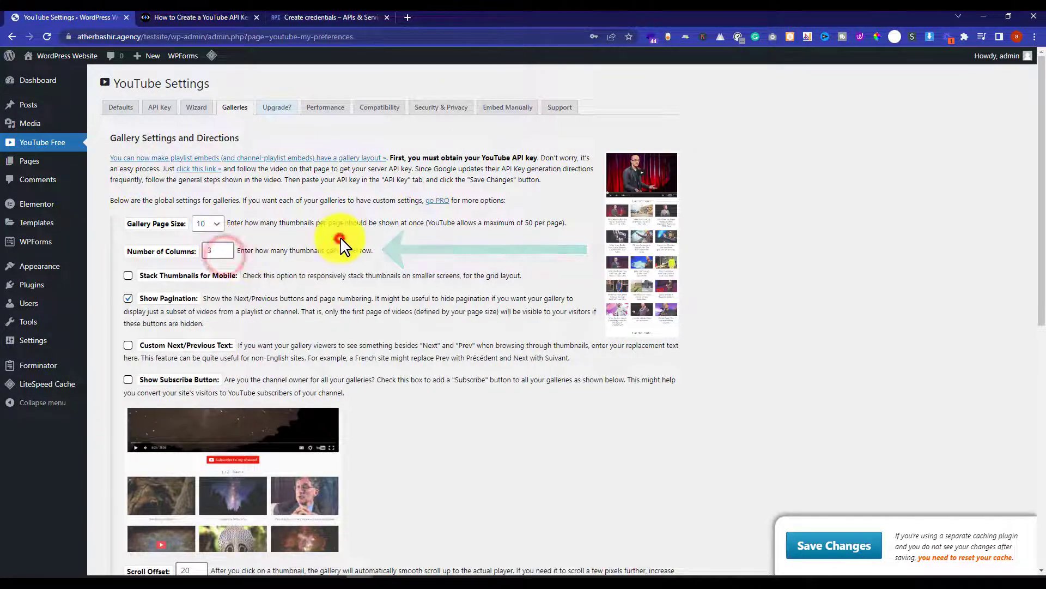
{"action": "left_click", "coordinate": [128, 346]}
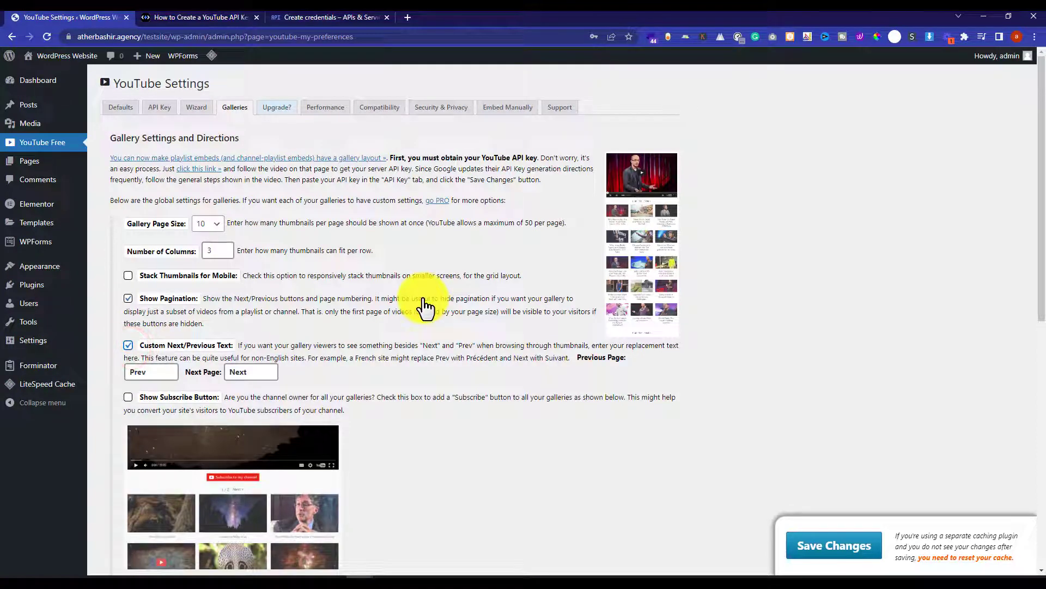
{"action": "left_click", "coordinate": [129, 397]}
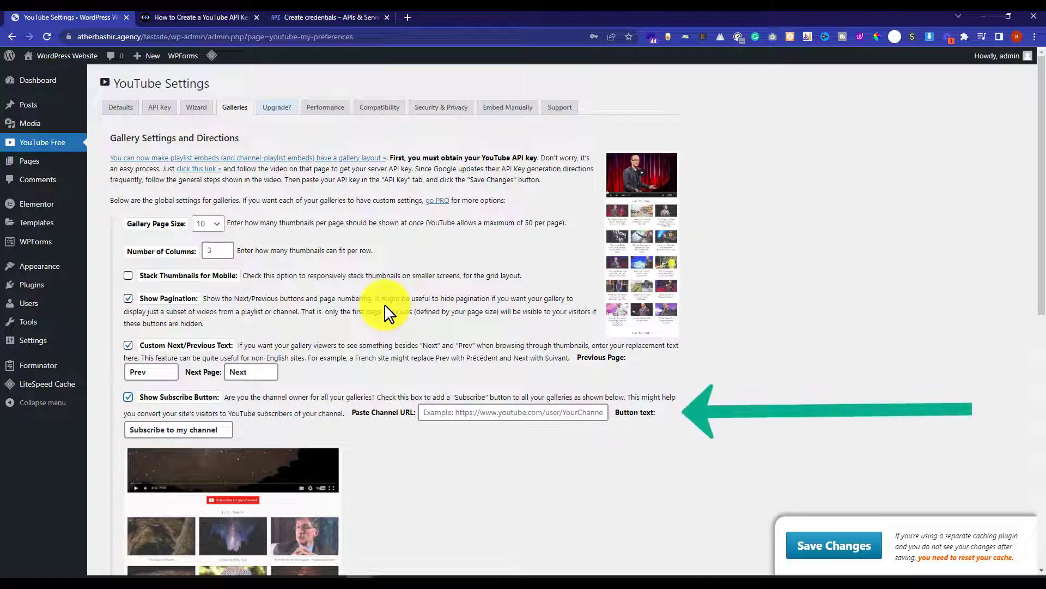
{"action": "left_click", "coordinate": [560, 414]}
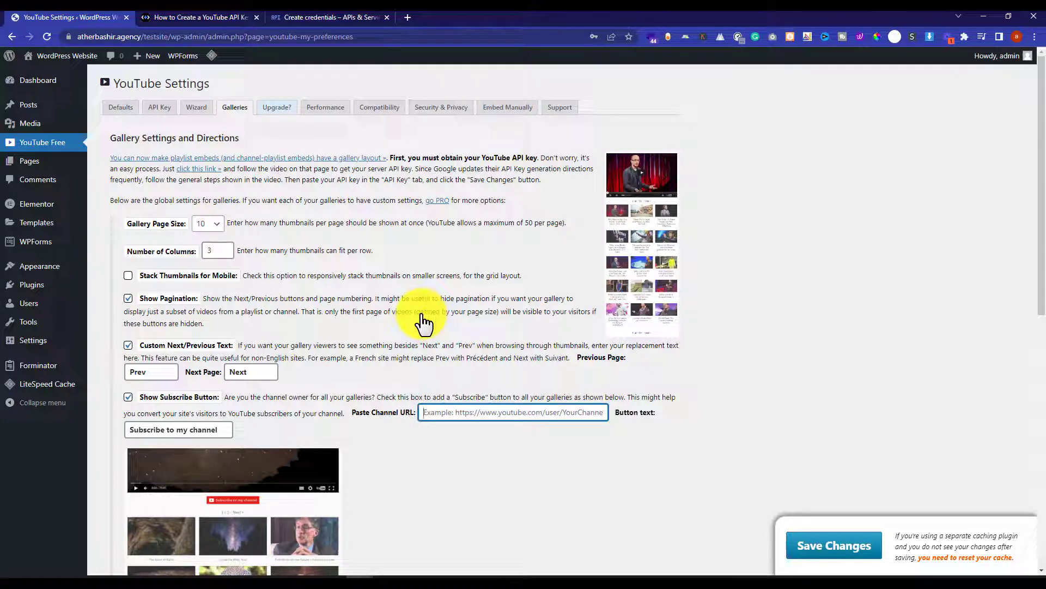
{"action": "left_click", "coordinate": [127, 398]}
Step: Save the gallery settings and dismiss the confirmation message
{"action": "scroll", "coordinate": [451, 317], "scroll_direction": "down", "scroll_amount": 8}
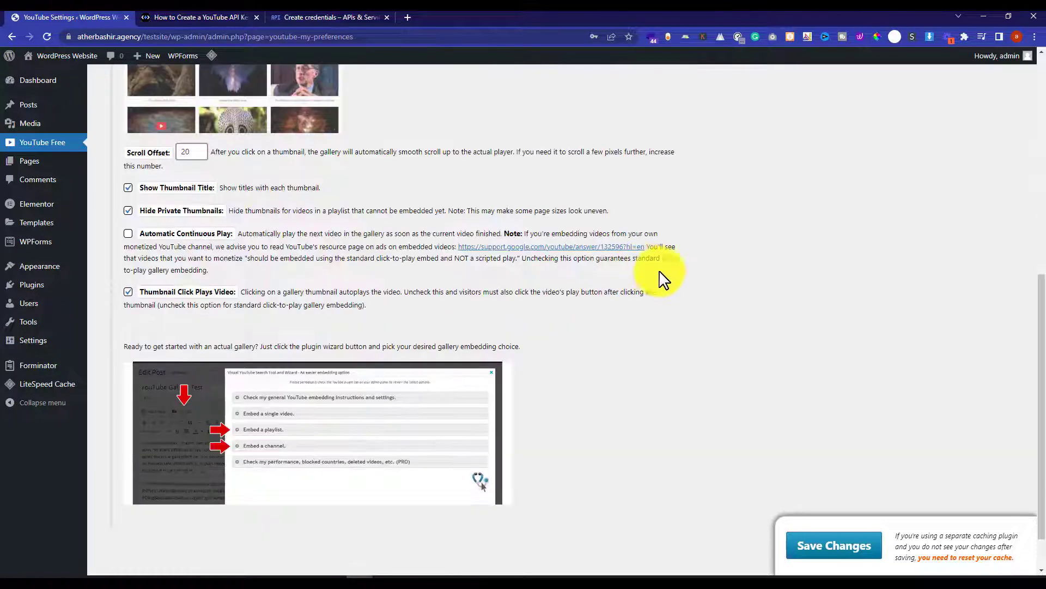
{"action": "scroll", "coordinate": [774, 327], "scroll_direction": "down", "scroll_amount": 2}
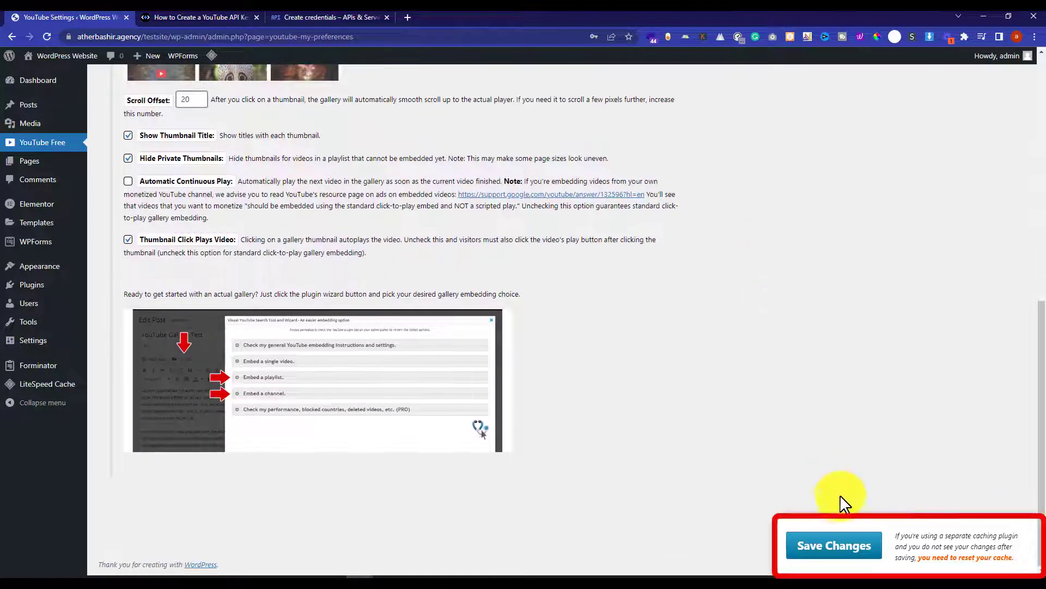
{"action": "left_click", "coordinate": [836, 546]}
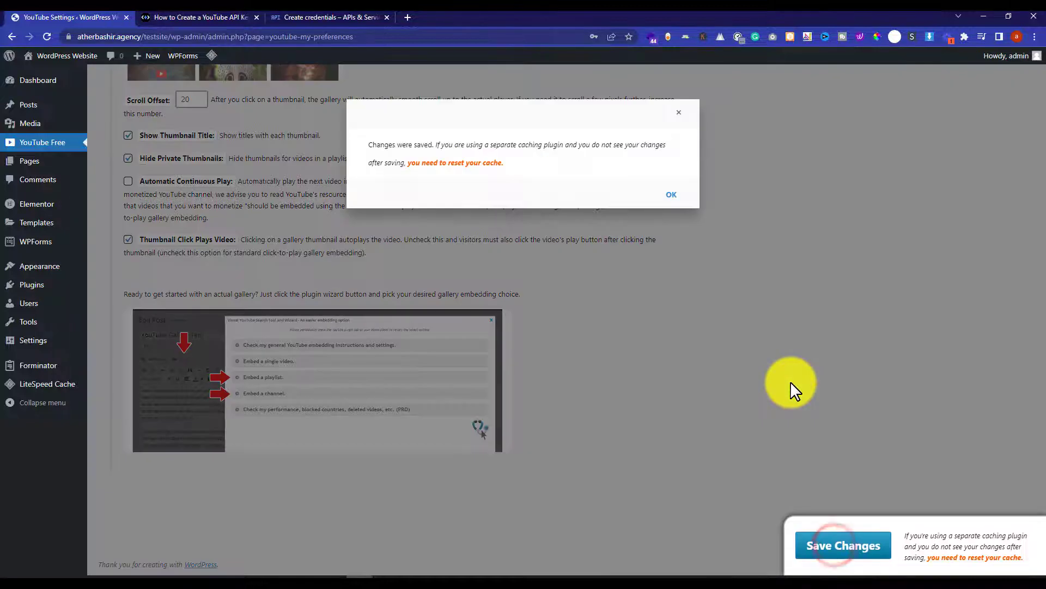
{"action": "left_click", "coordinate": [673, 194]}
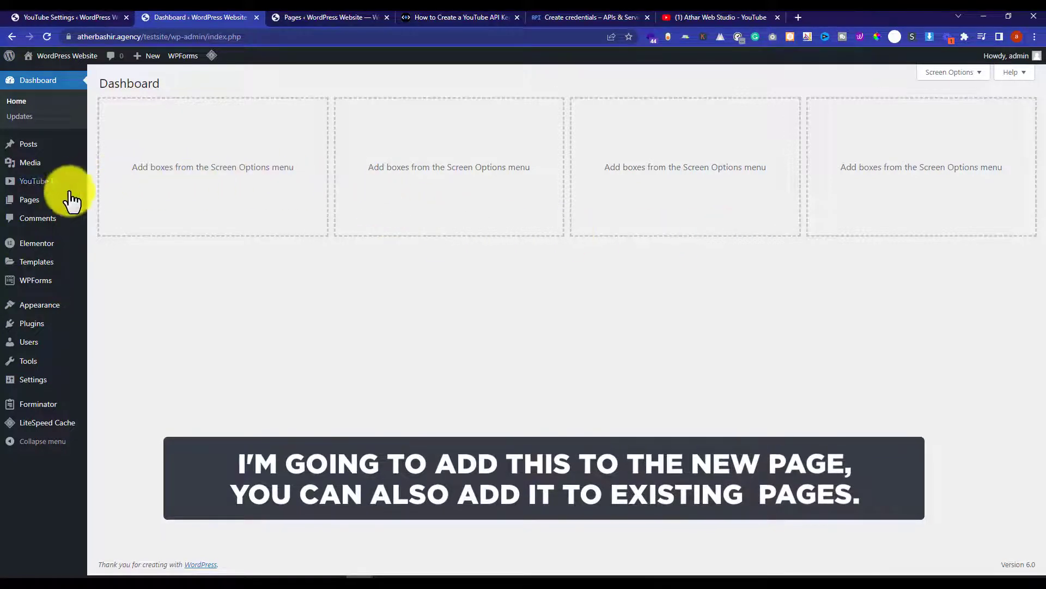
Step: Open a new WordPress page and a new post in separate browser tabs, and switch to the new page's editor
{"action": "mouse_move", "coordinate": [33, 203]}
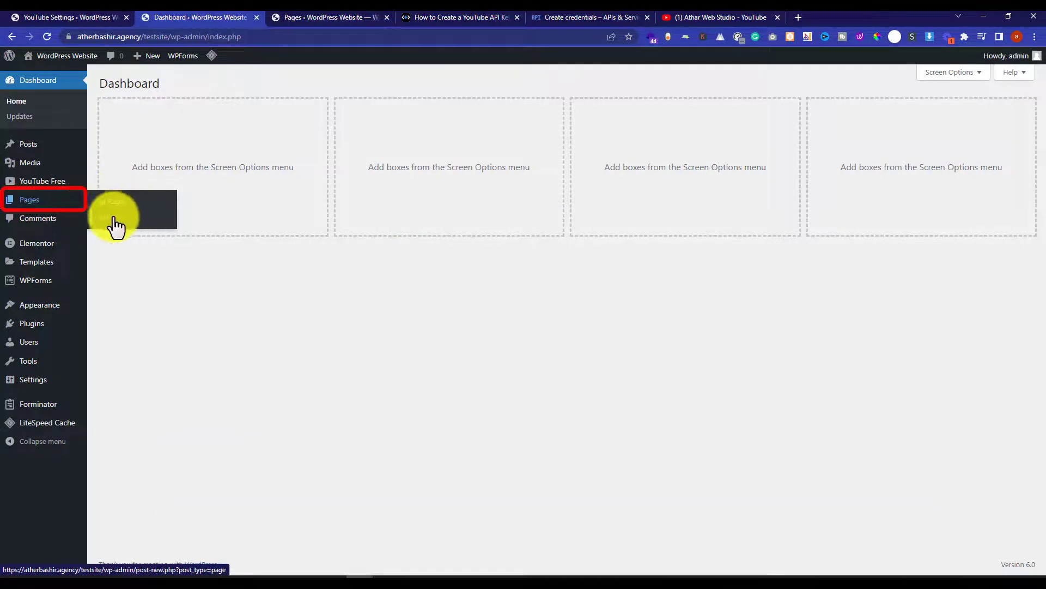
{"action": "middle_click", "coordinate": [113, 217]}
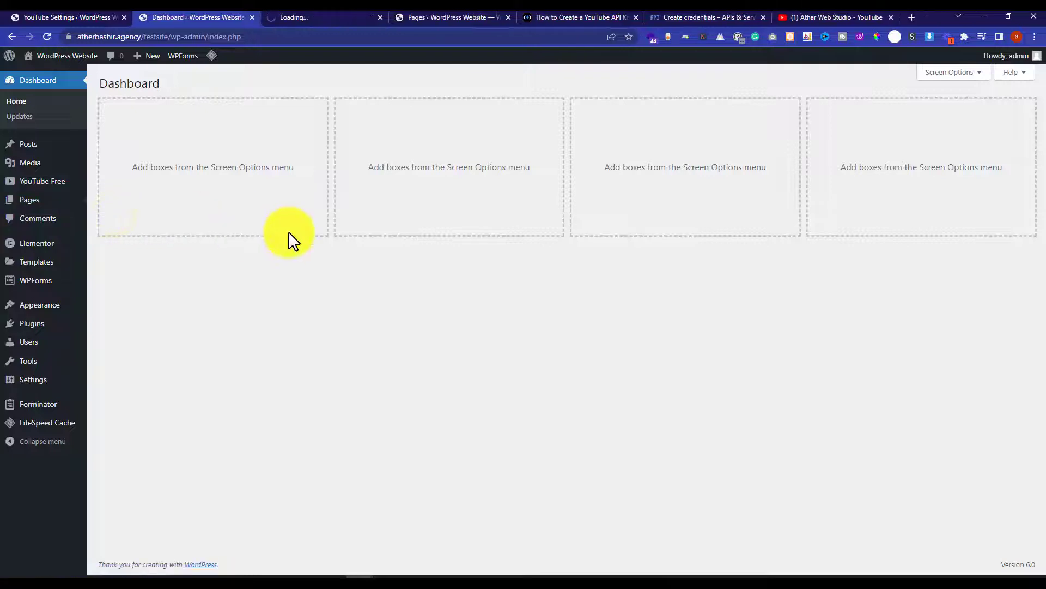
{"action": "mouse_move", "coordinate": [39, 152]}
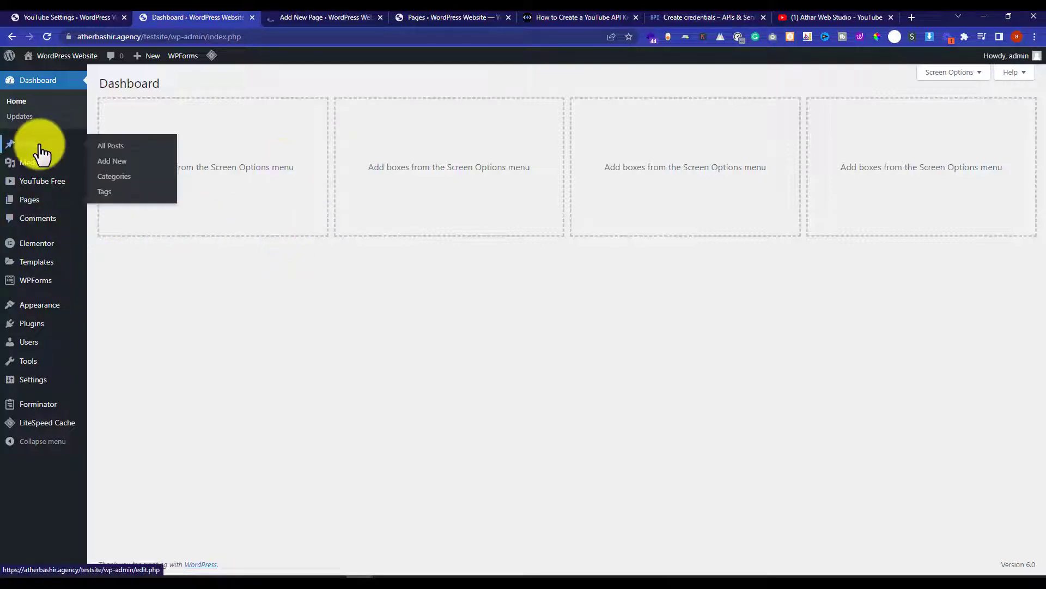
{"action": "middle_click", "coordinate": [111, 163]}
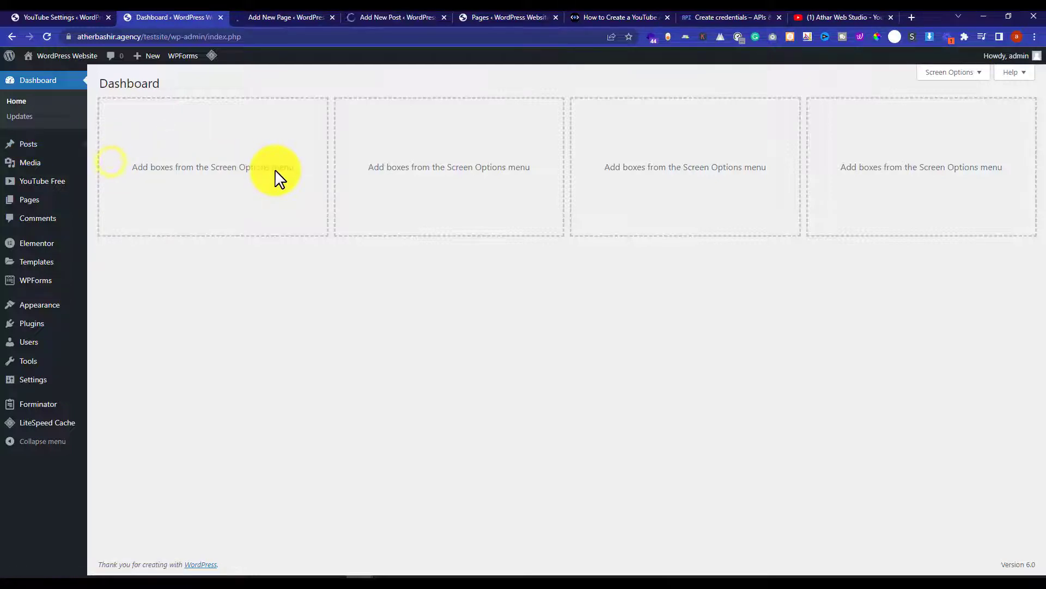
{"action": "left_click", "coordinate": [287, 16]}
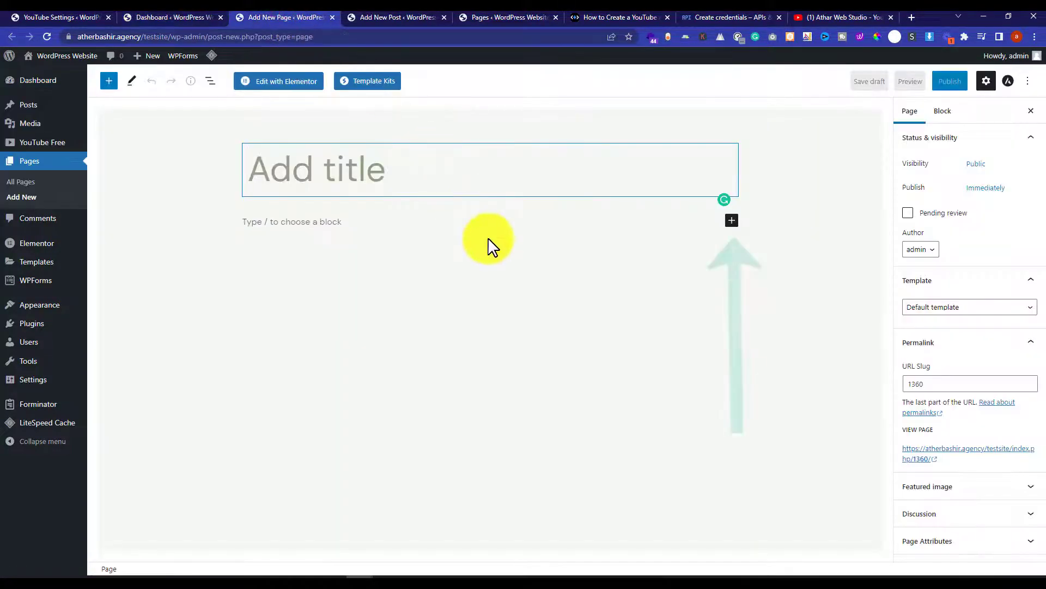
Step: Search the blocks for "yout" and add a YouTube Wizard block to the new page
{"action": "left_click", "coordinate": [732, 221]}
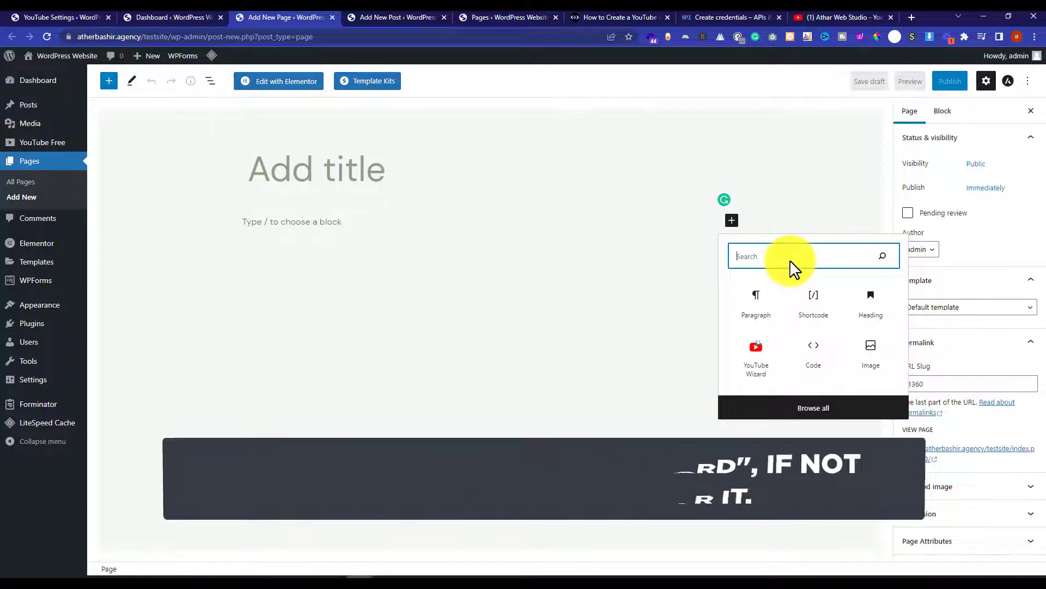
{"action": "type", "text": "yout"}
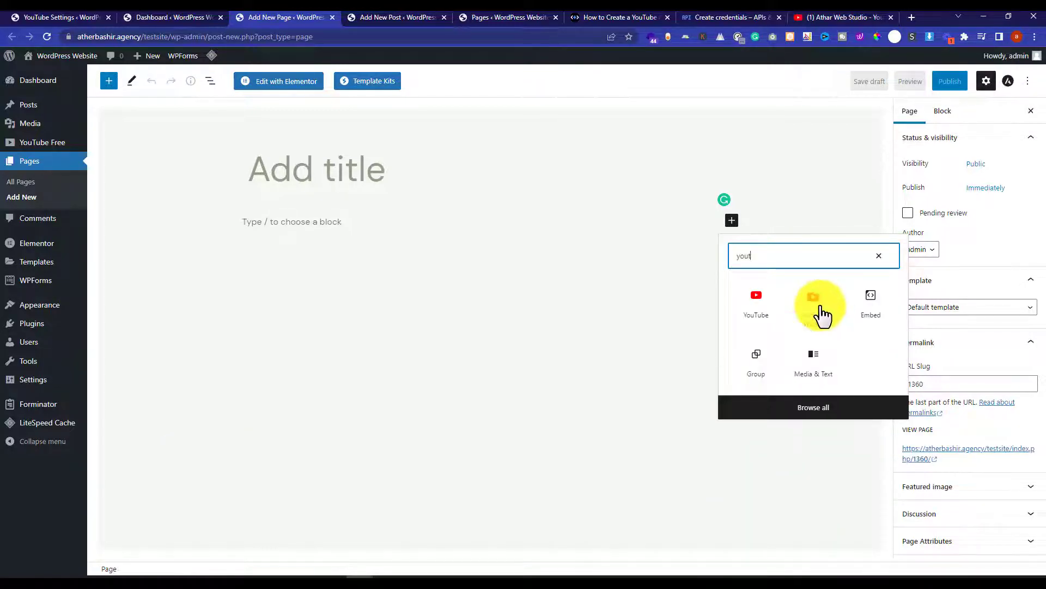
{"action": "left_click", "coordinate": [815, 308]}
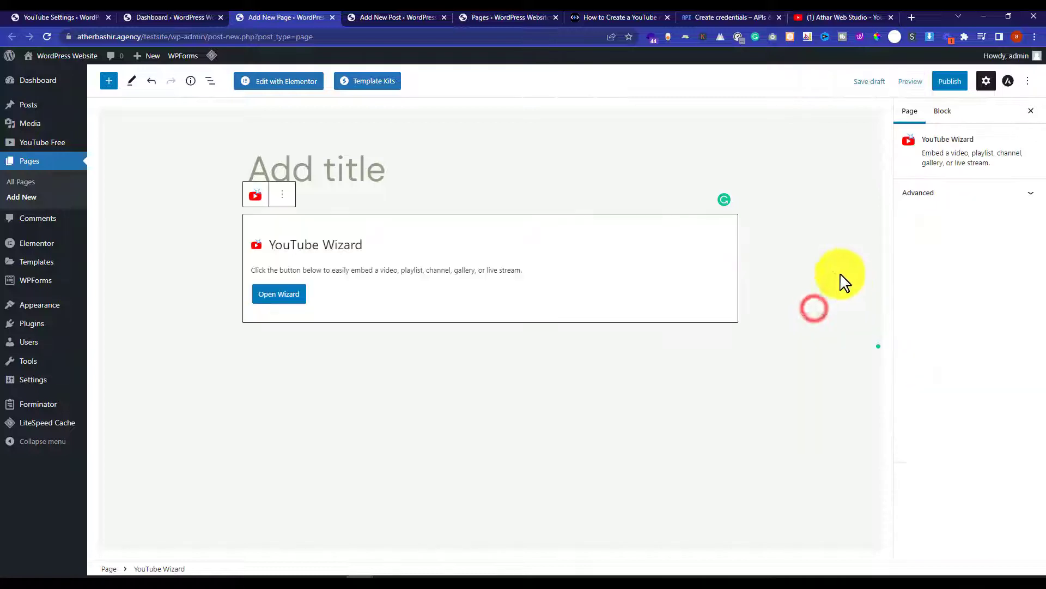
{"action": "left_click", "coordinate": [280, 297]}
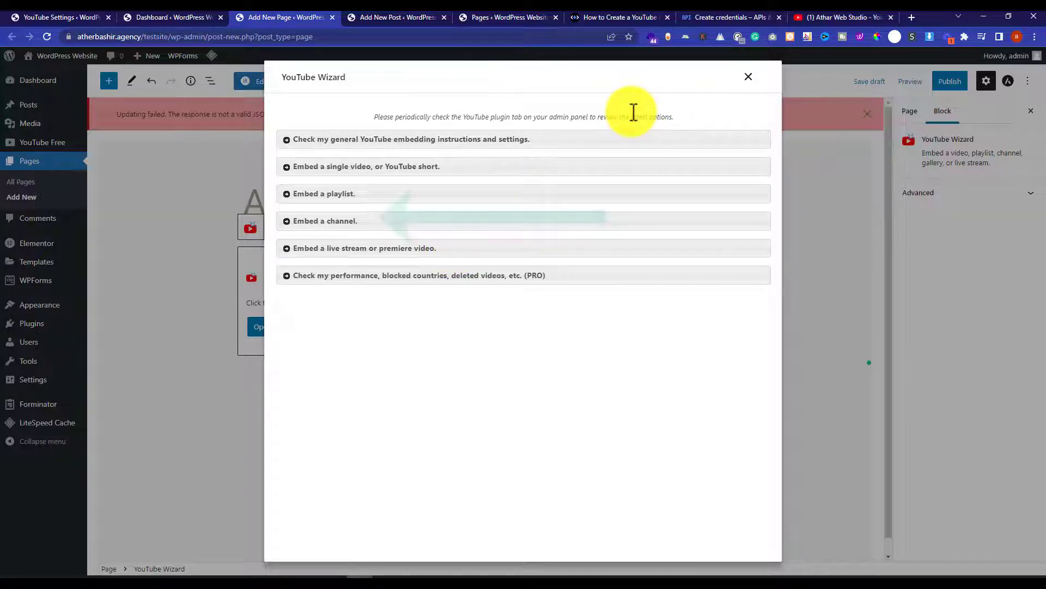
{"action": "left_click", "coordinate": [348, 224]}
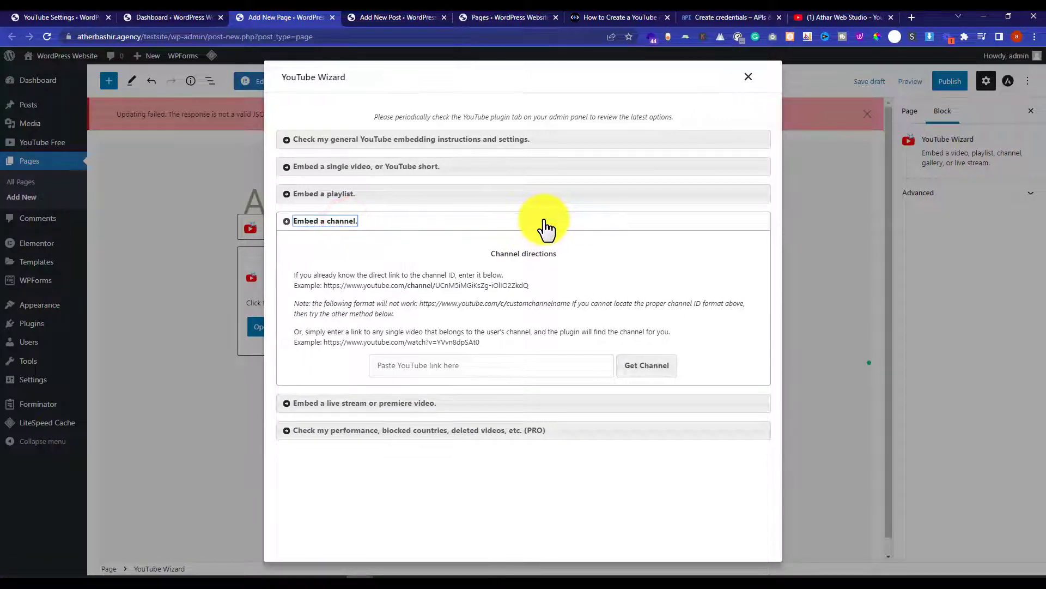
{"action": "left_click", "coordinate": [842, 17]}
{"action": "left_click", "coordinate": [385, 35]}
{"action": "key", "text": "ctrl+c"}
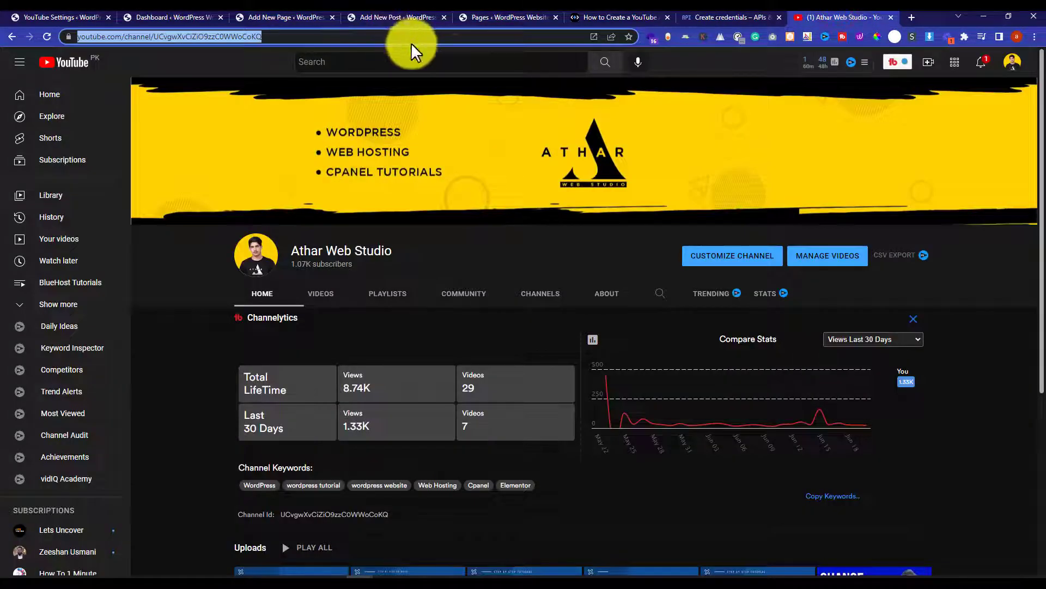
{"action": "left_click", "coordinate": [286, 17]}
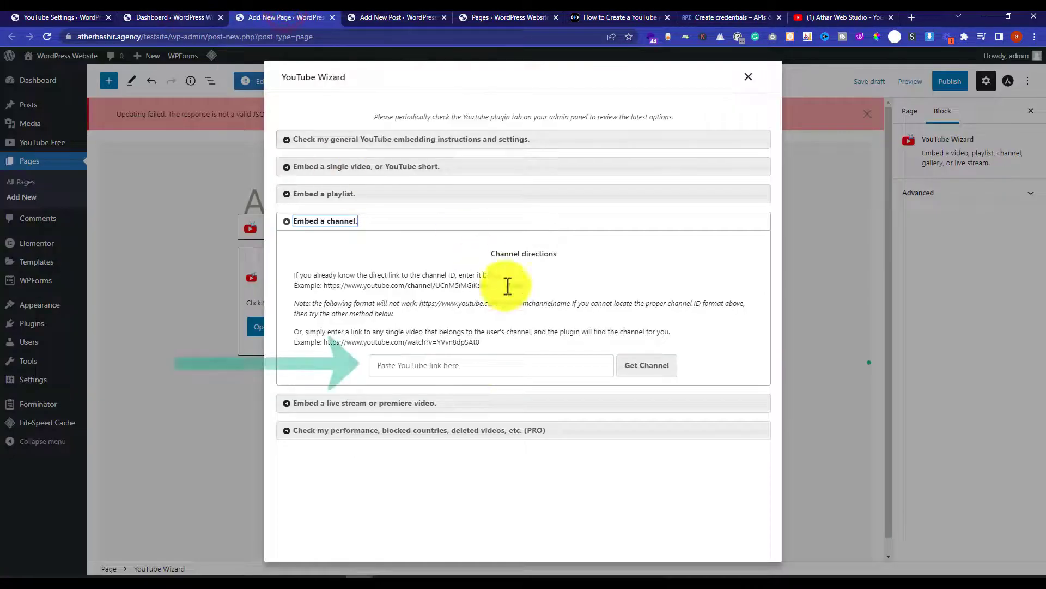
{"action": "left_click", "coordinate": [507, 365]}
{"action": "key", "text": "ctrl+v"}
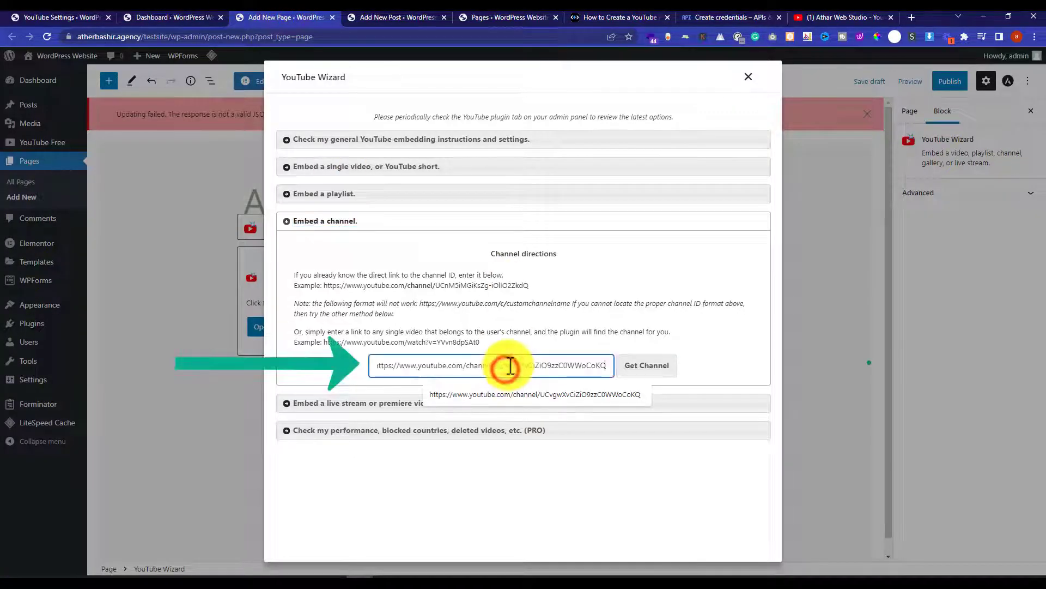
Step: Insert the entered channel into the page as a gallery and title the page "YOutube video gallery"
{"action": "left_click", "coordinate": [647, 366]}
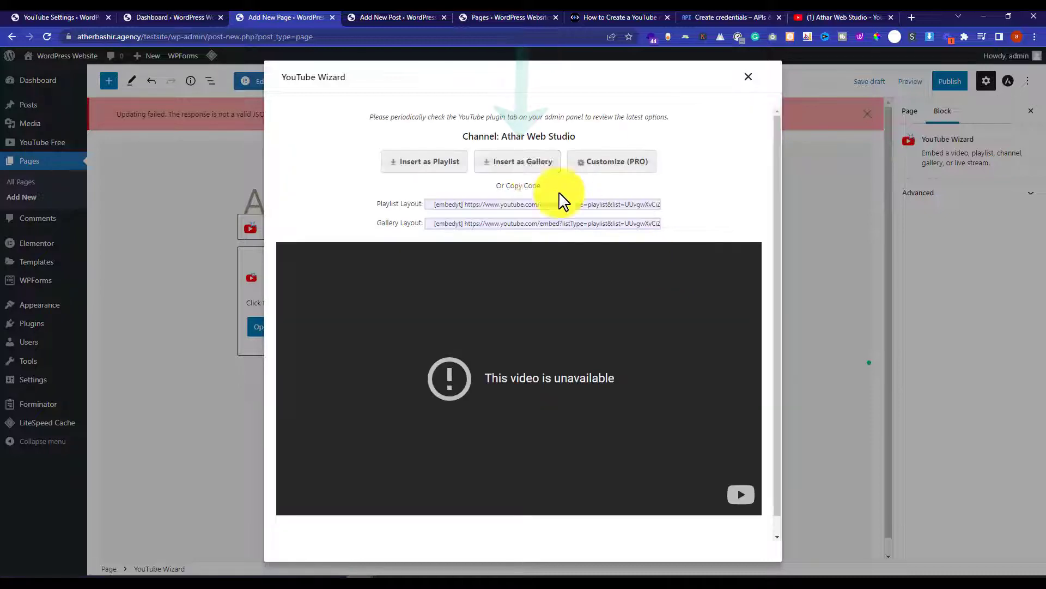
{"action": "left_click", "coordinate": [521, 164]}
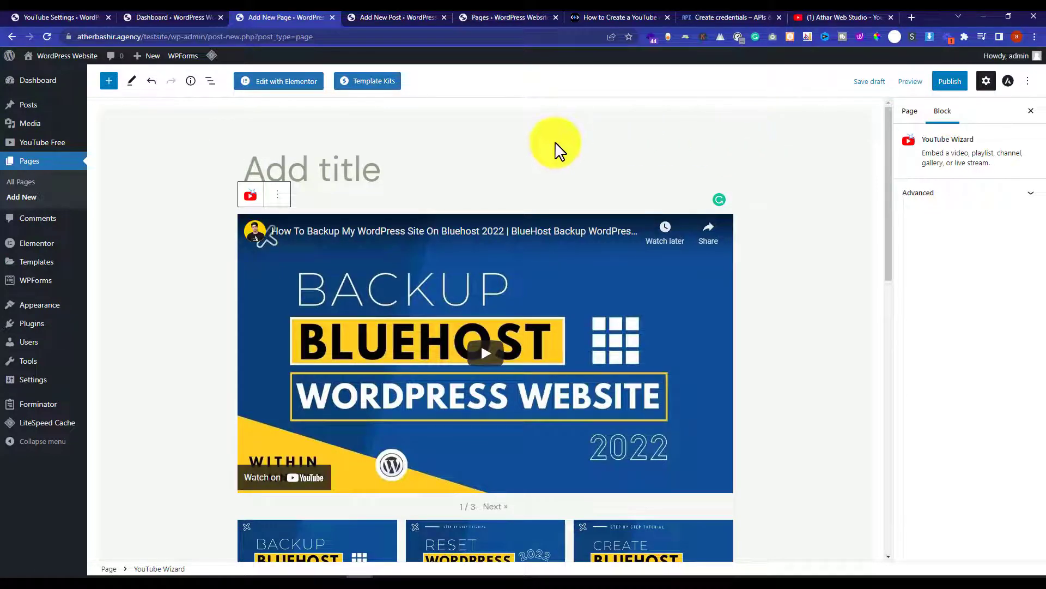
{"action": "left_click", "coordinate": [415, 170]}
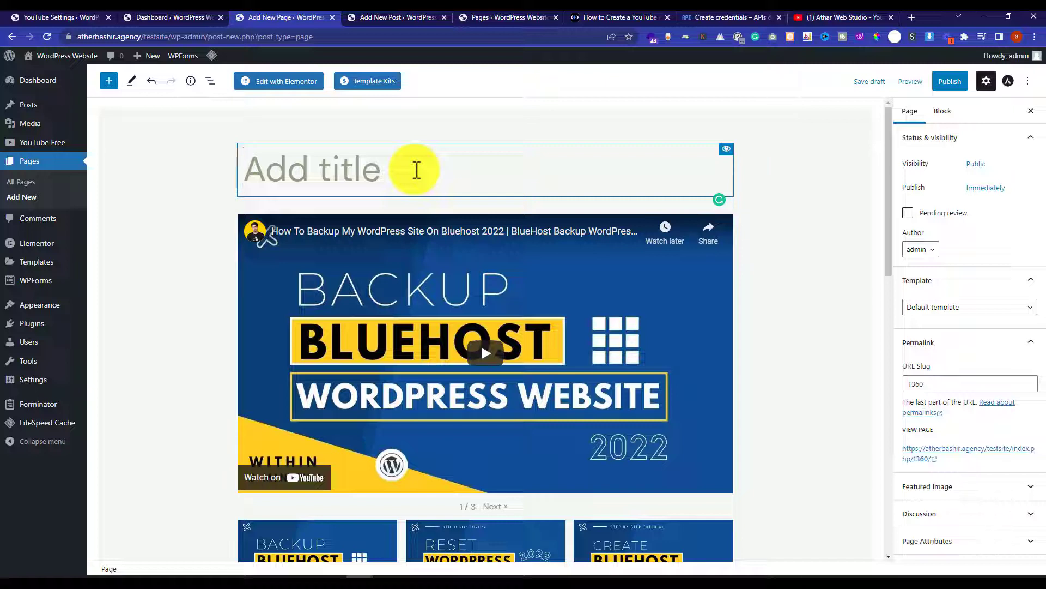
{"action": "type", "text": "YOutube video gallery"}
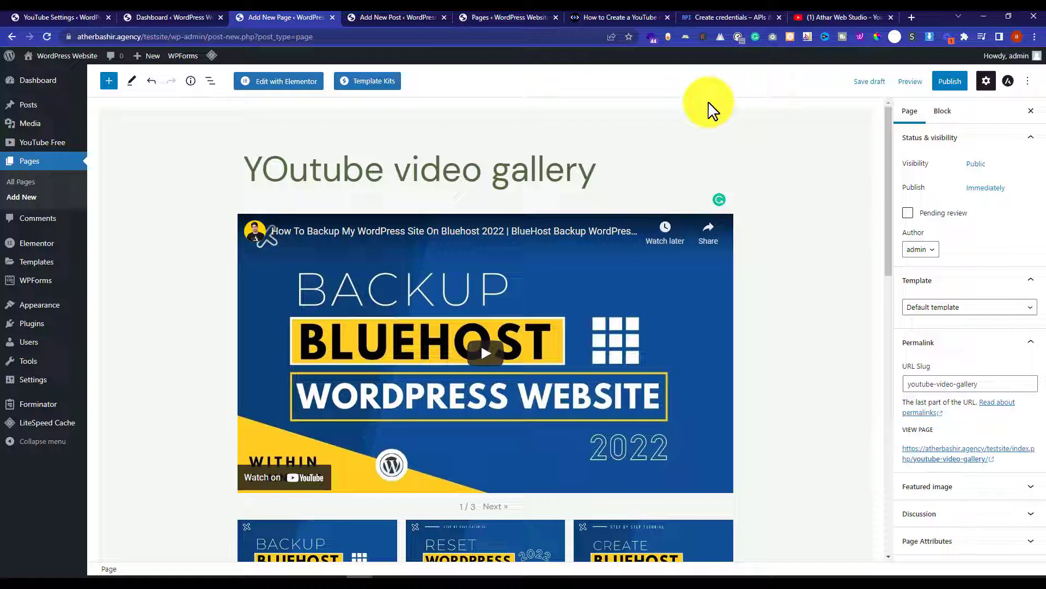
Step: In the new post's editor, search the blocks for "yout", add a YouTube Wizard block and open its wizard
{"action": "left_click", "coordinate": [420, 15]}
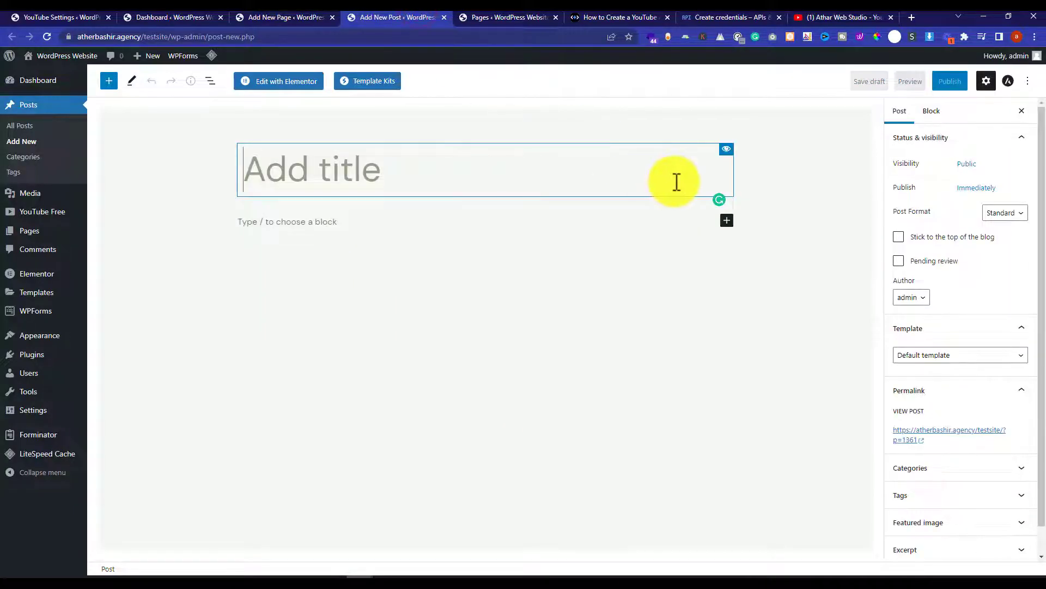
{"action": "left_click", "coordinate": [727, 221]}
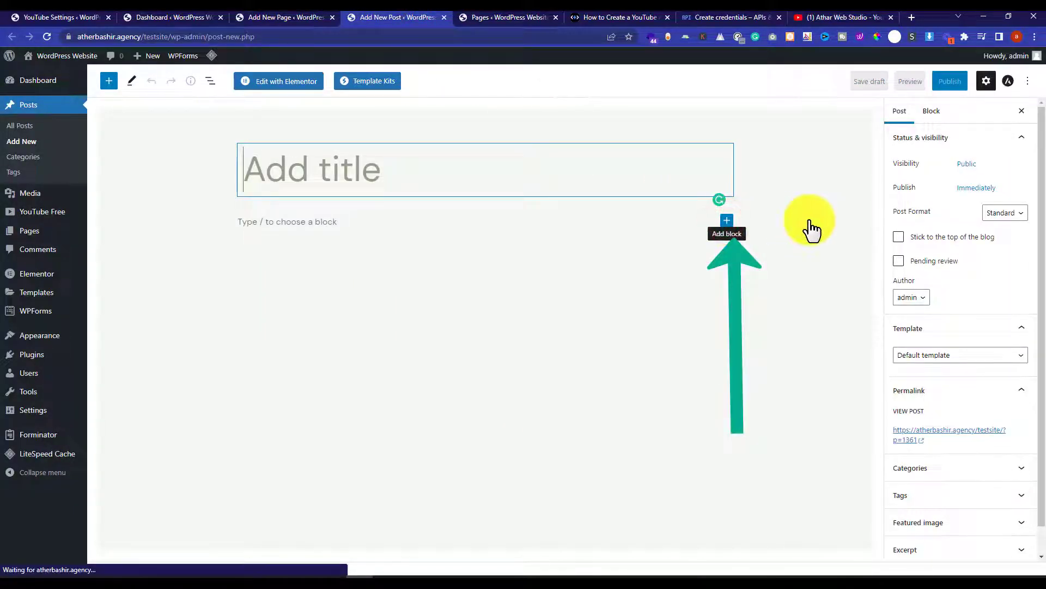
{"action": "left_click", "coordinate": [728, 220]}
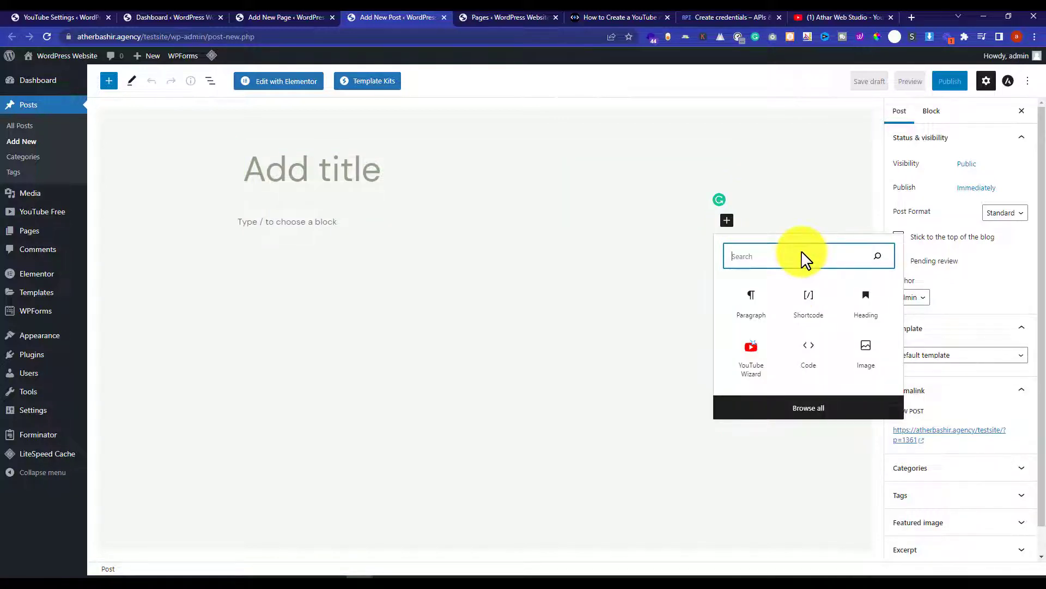
{"action": "type", "text": "youtbe"}
{"action": "key", "text": "BackSpace"}
{"action": "key", "text": "BackSpace"}
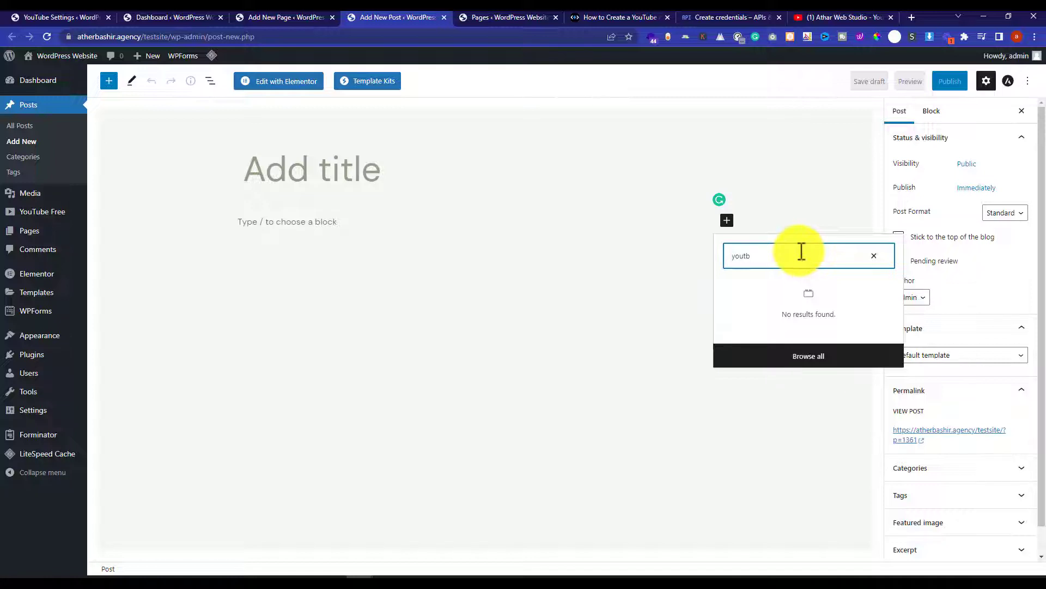
{"action": "left_click", "coordinate": [814, 325]}
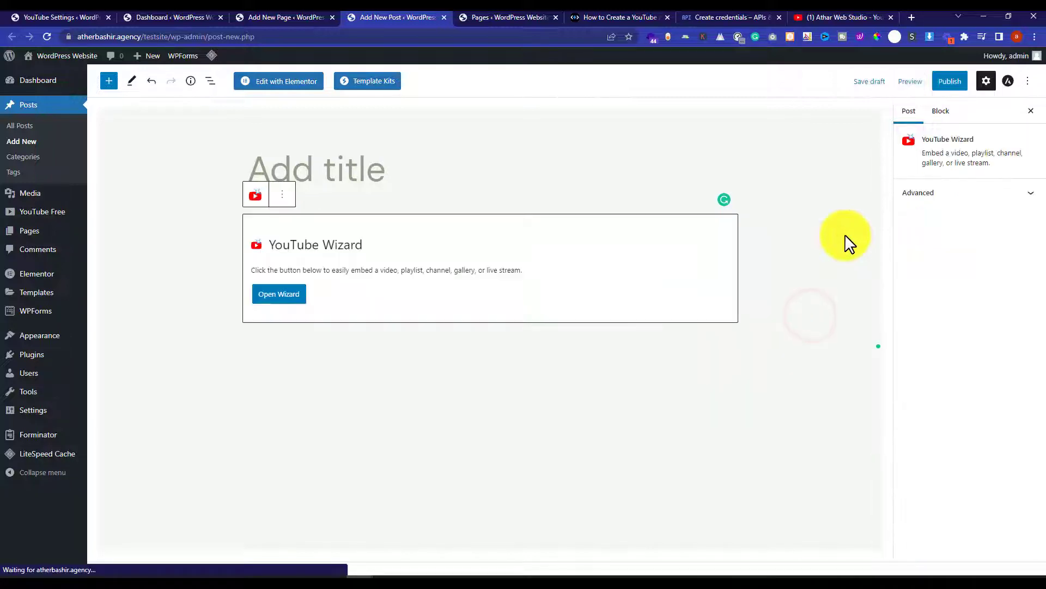
{"action": "left_click", "coordinate": [280, 294]}
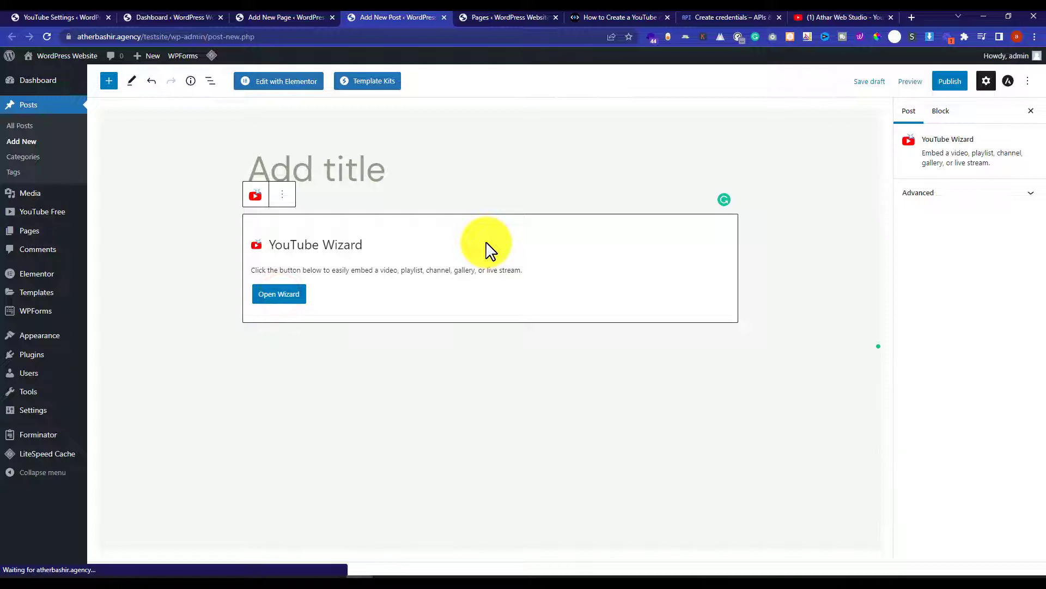